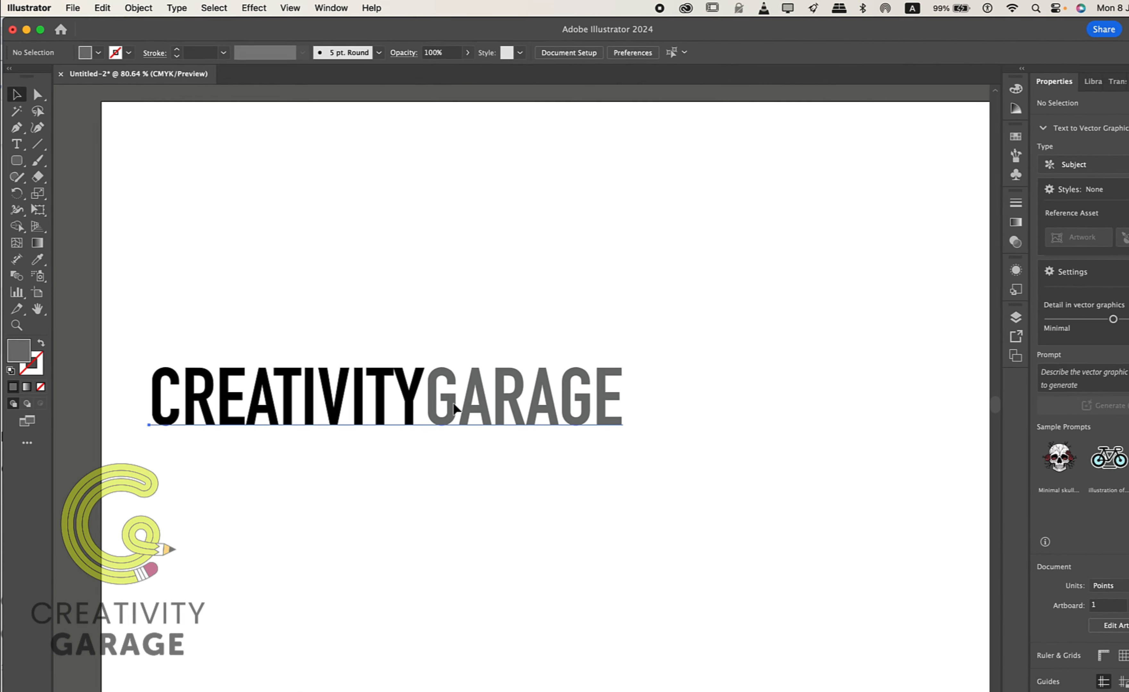
Select the CREATIVITYGARAGE text and apply an Arc warp effect to it.
{"action": "left_click", "coordinate": [412, 379]}
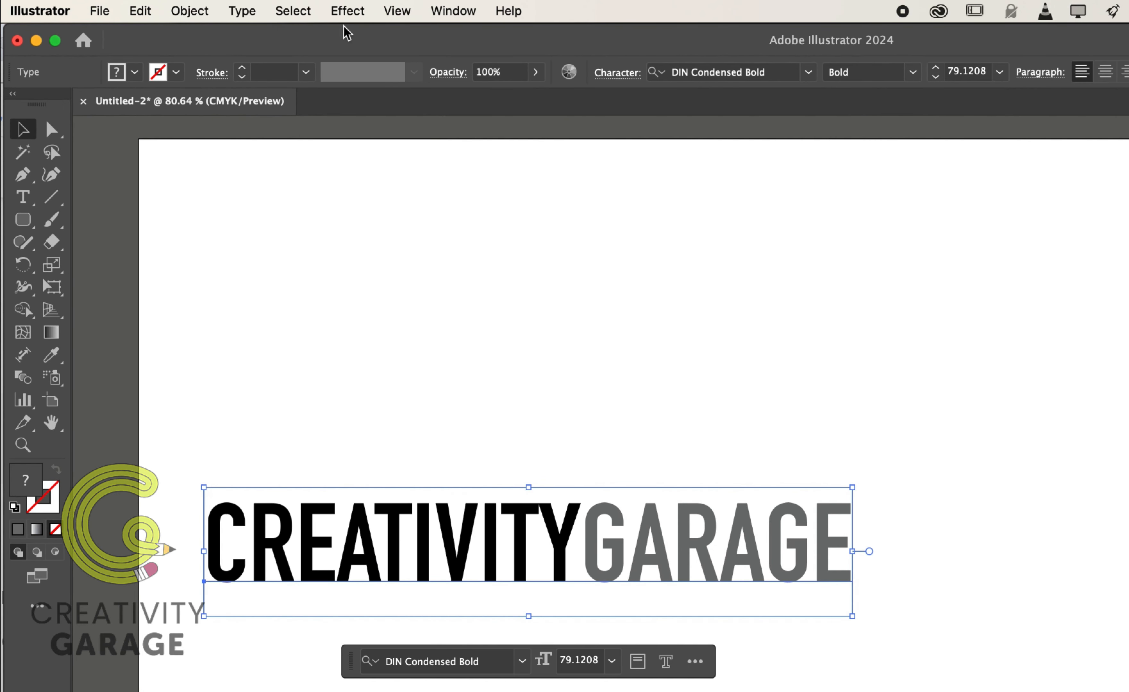
{"action": "left_click", "coordinate": [348, 13]}
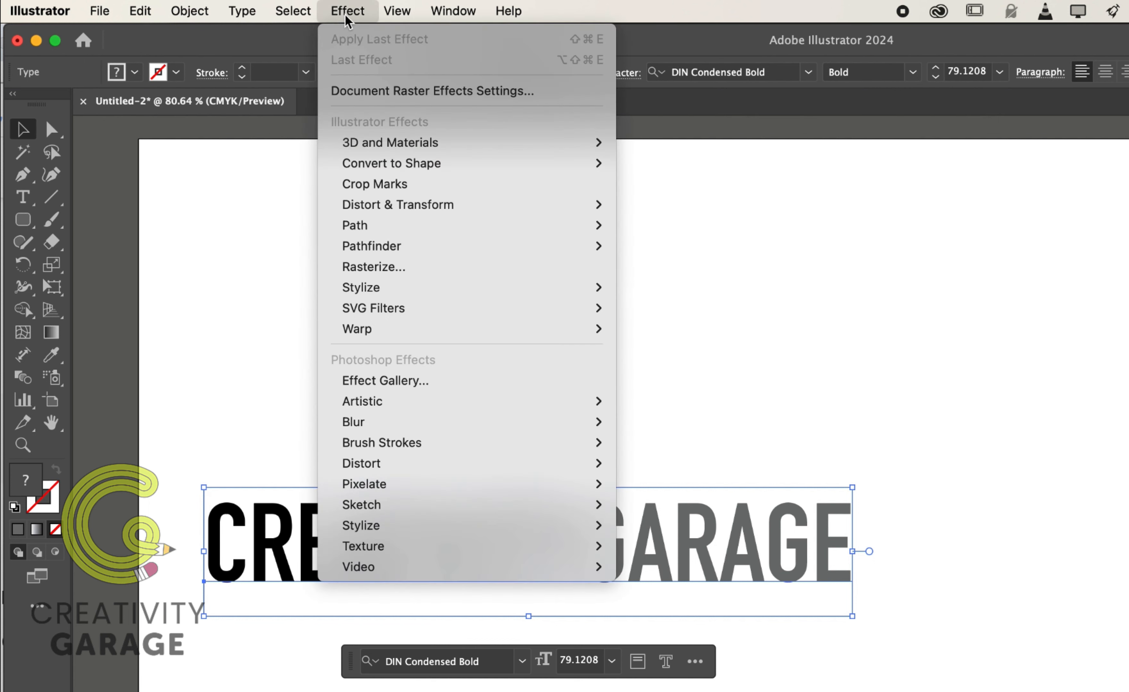
{"action": "mouse_move", "coordinate": [436, 330]}
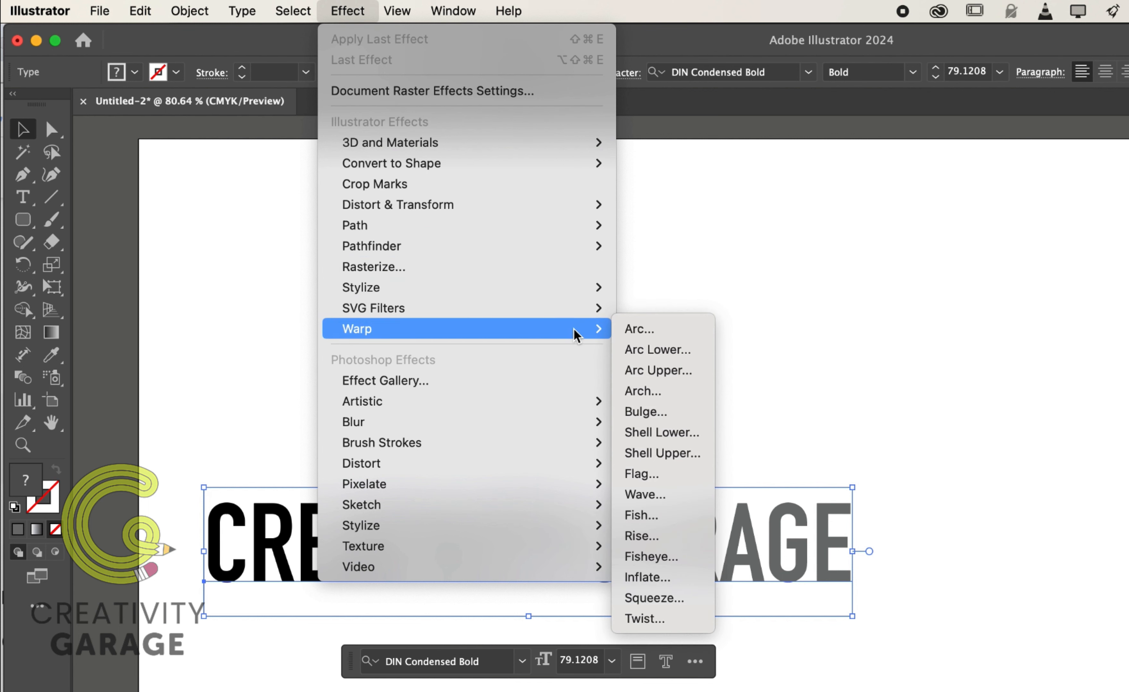
{"action": "left_click", "coordinate": [655, 332]}
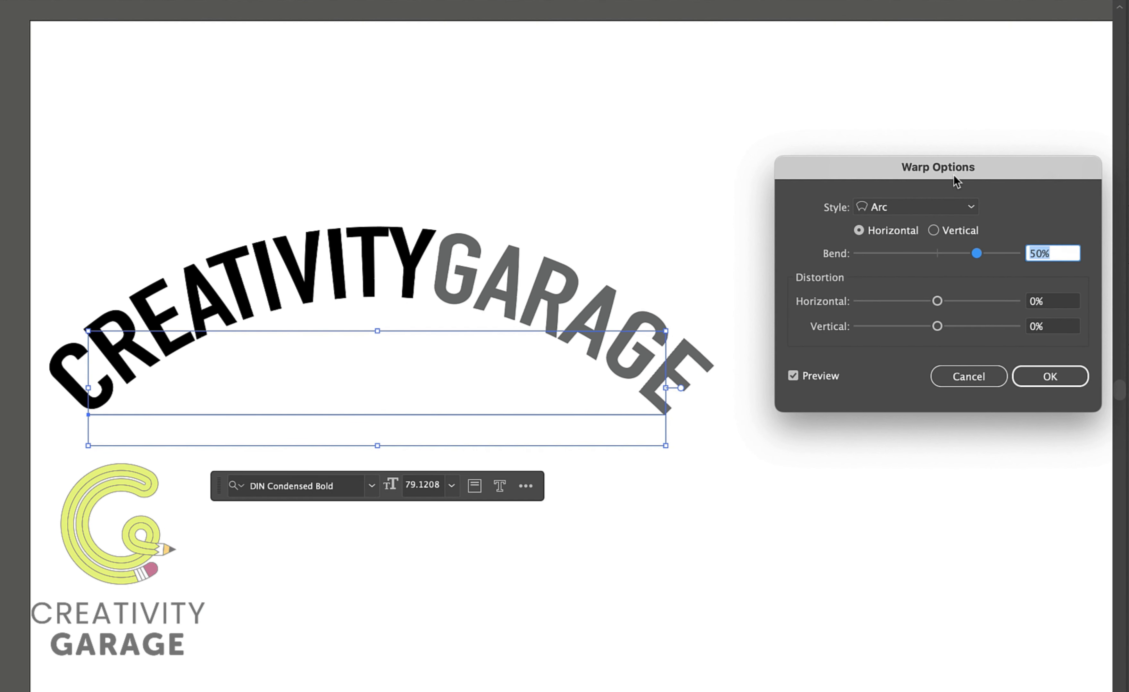
Switch the Arc warp's orientation to Vertical.
{"action": "left_click_drag", "start_coordinate": [958, 171], "coordinate": [945, 138]}
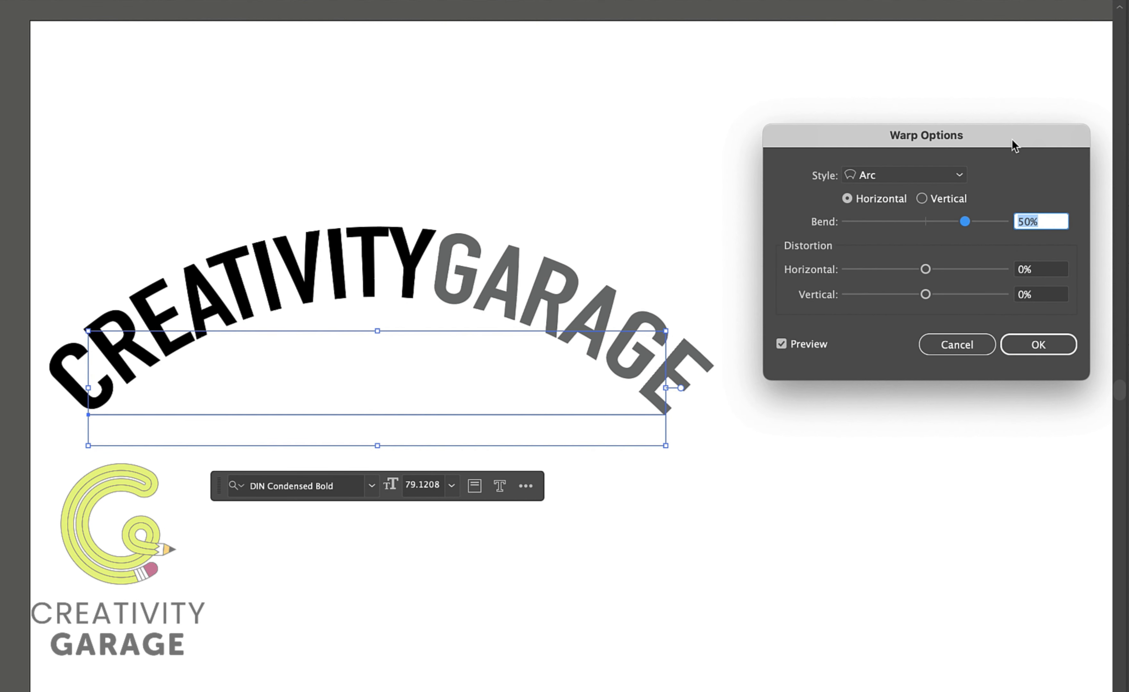
{"action": "left_click", "coordinate": [959, 179]}
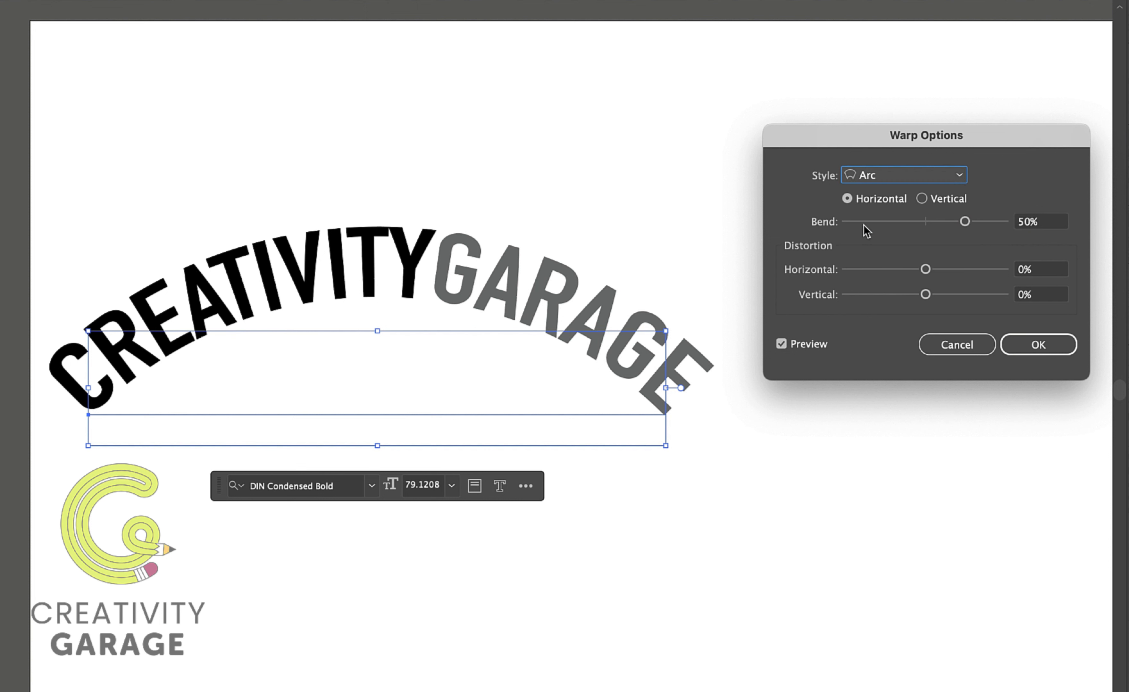
{"action": "left_click", "coordinate": [922, 201]}
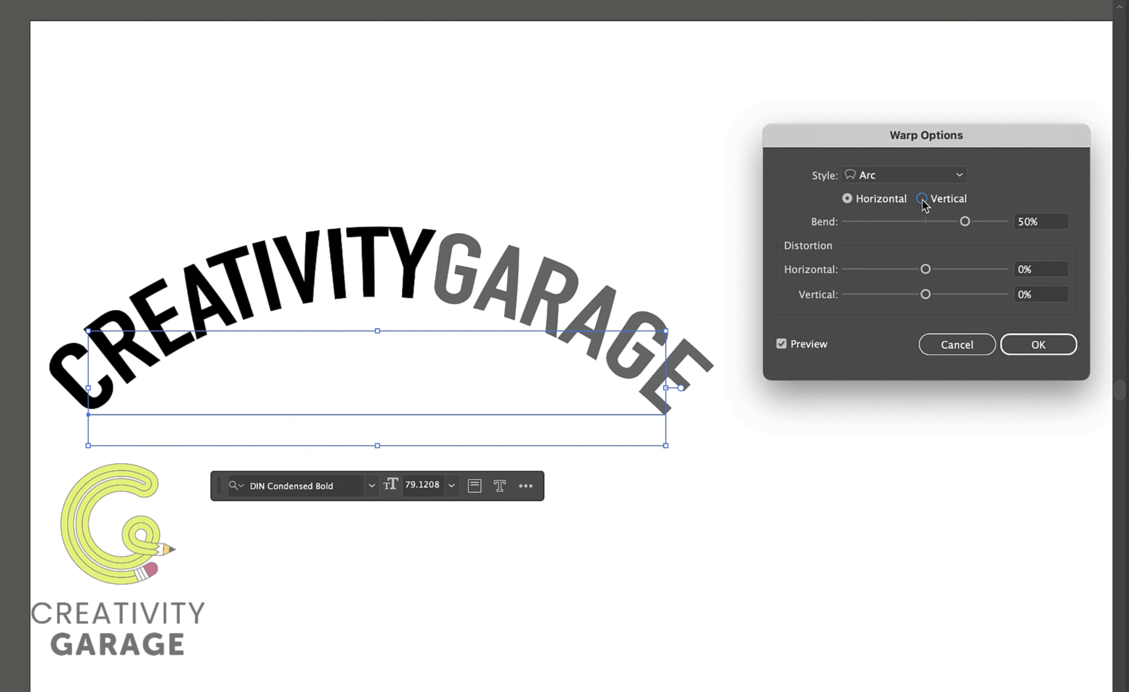
{"action": "left_click", "coordinate": [958, 176]}
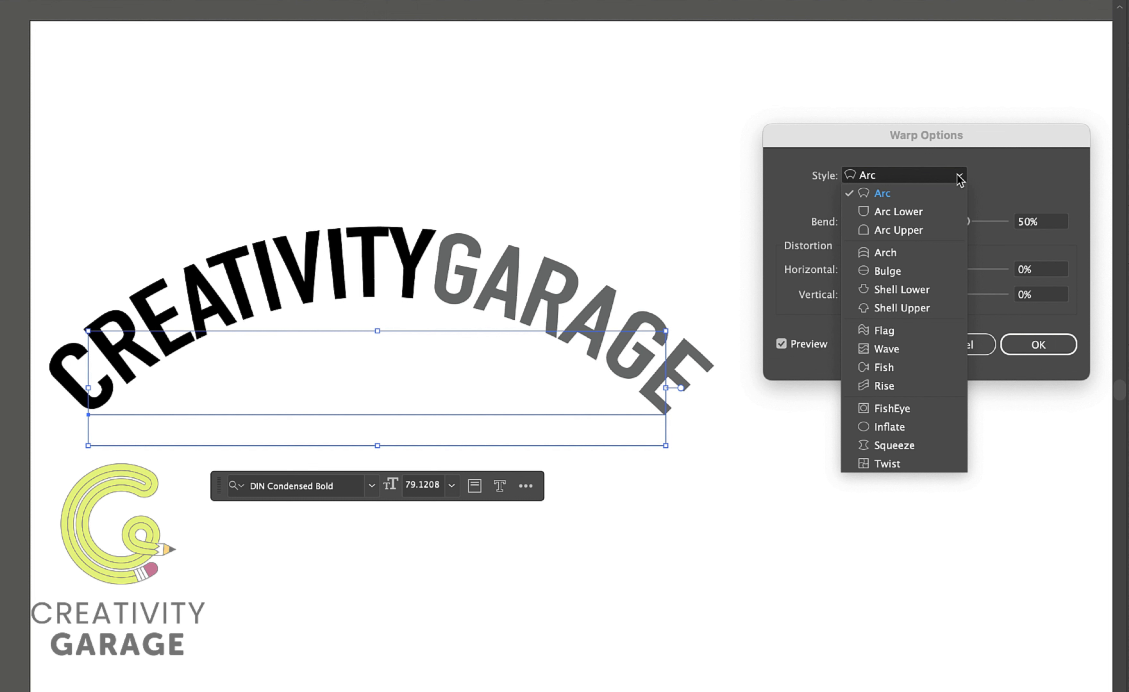
{"action": "left_click", "coordinate": [958, 177]}
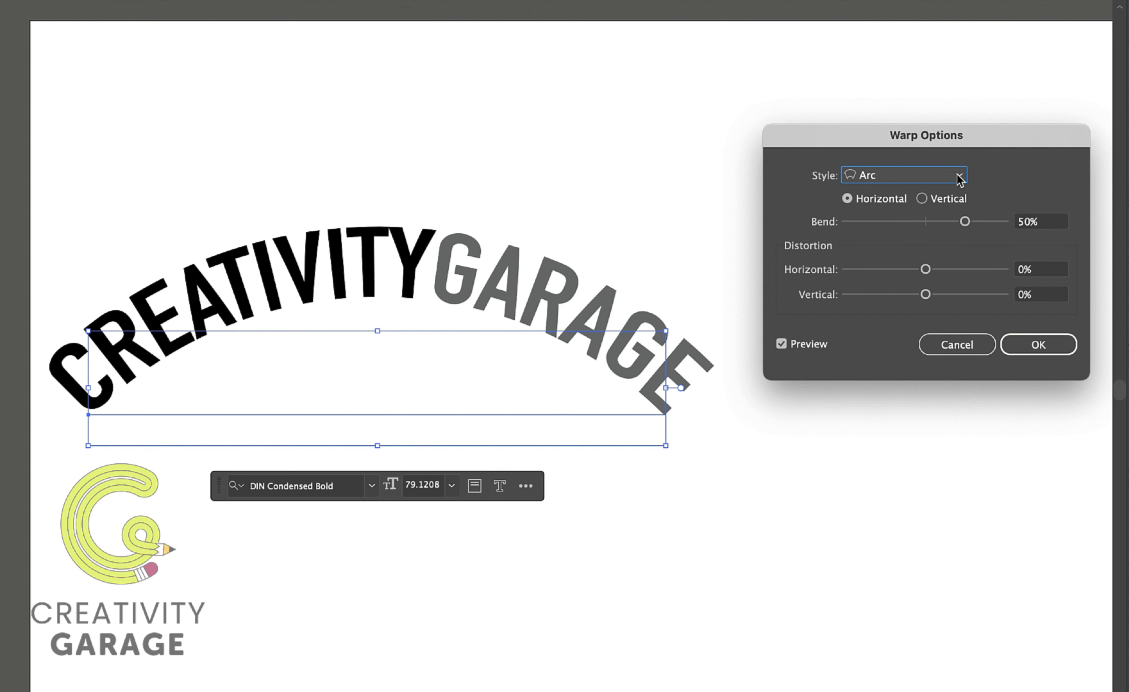
{"action": "left_click", "coordinate": [922, 199]}
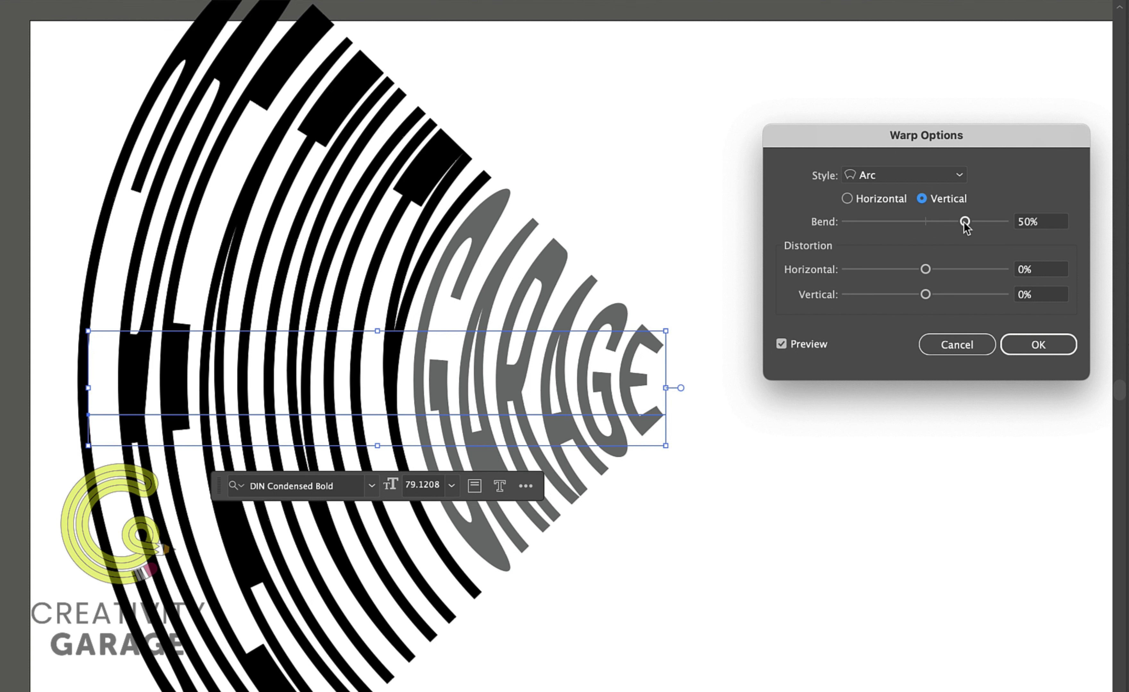
Adjust the Arc warp to 44% bend, 48% horizontal distortion and 43% vertical distortion.
{"action": "mouse_move", "coordinate": [965, 222]}
{"action": "left_mouse_down"}
{"action": "mouse_move", "coordinate": [930, 223]}
{"action": "mouse_move", "coordinate": [960, 223]}
{"action": "left_mouse_up"}
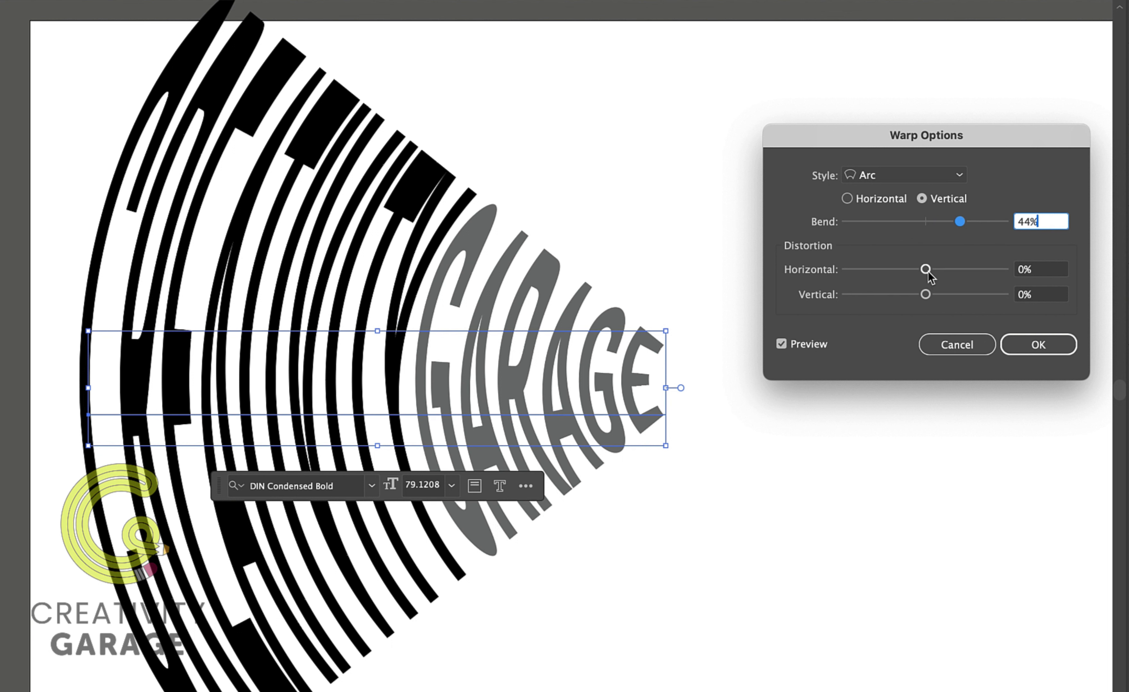
{"action": "left_click_drag", "start_coordinate": [928, 272], "coordinate": [963, 274]}
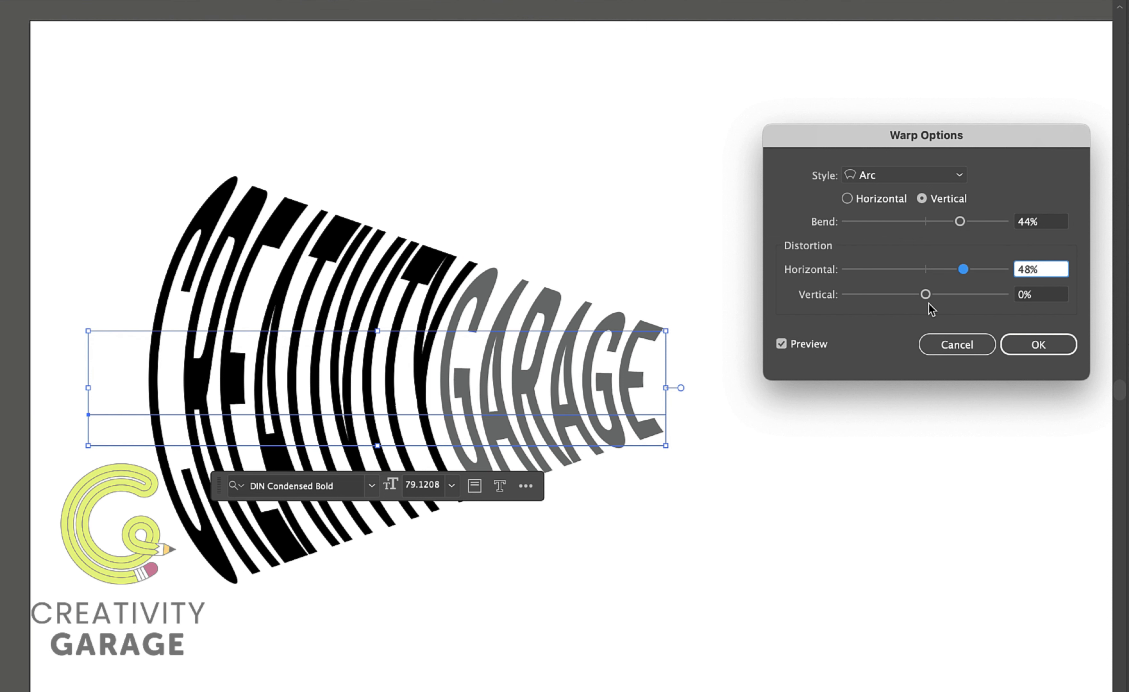
{"action": "left_click", "coordinate": [907, 298]}
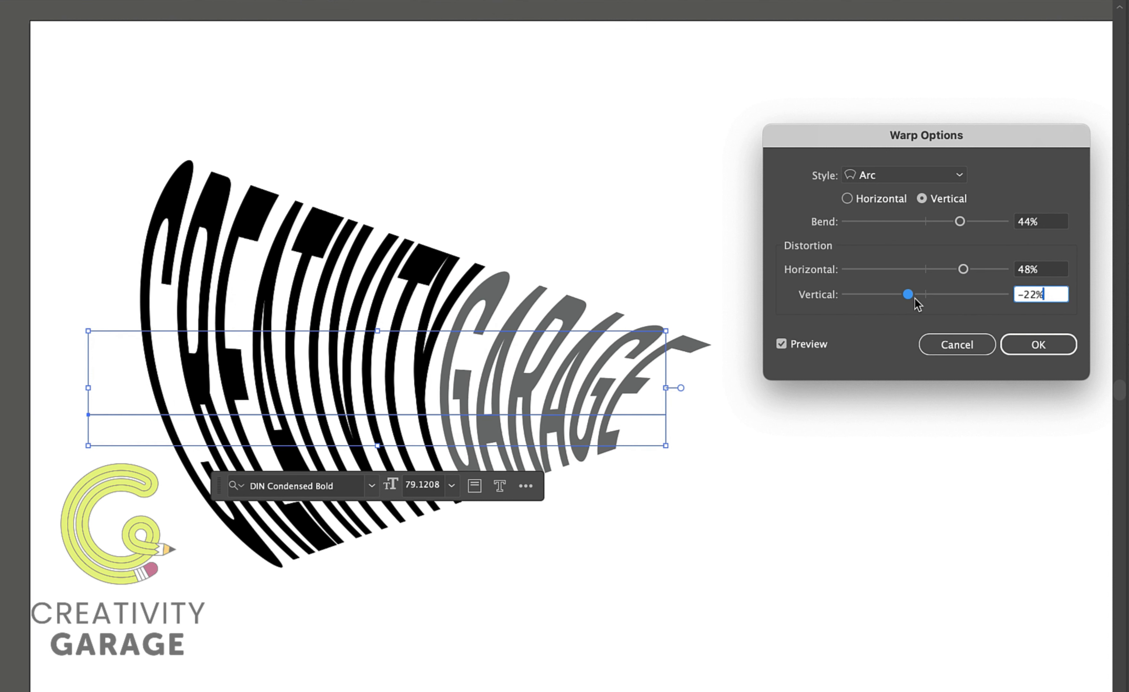
{"action": "left_click", "coordinate": [959, 297]}
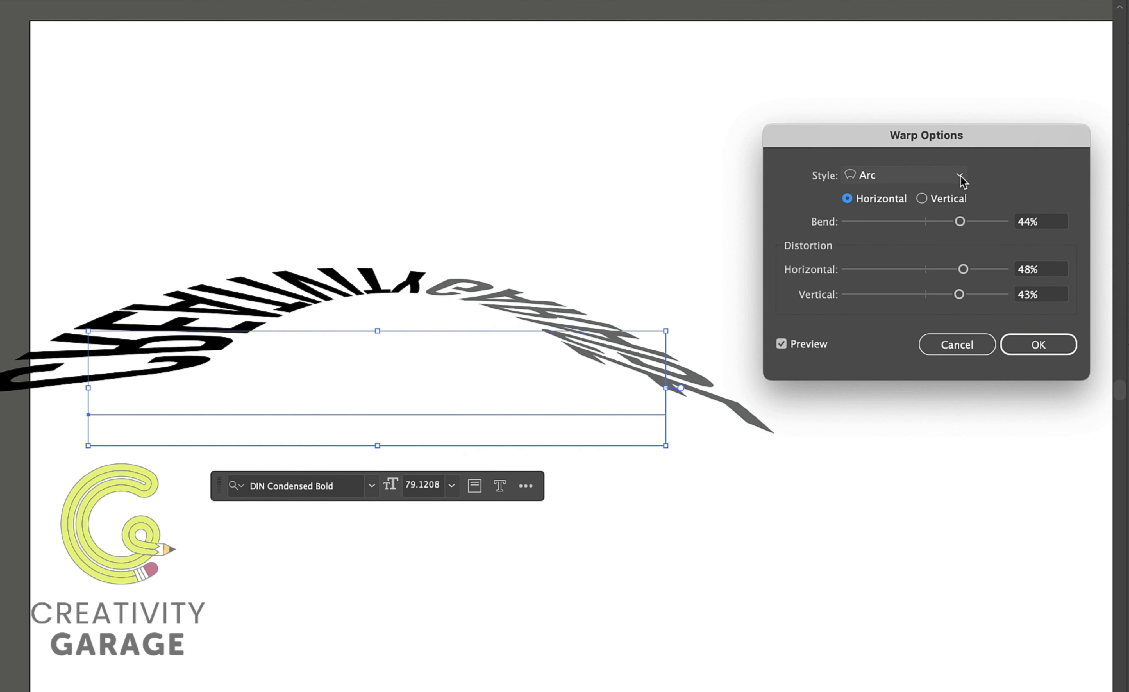
Switch the warp style to Arc Lower in Vertical orientation with 22% bend, 26% horizontal and -36% vertical distortion.
{"action": "left_click", "coordinate": [960, 178]}
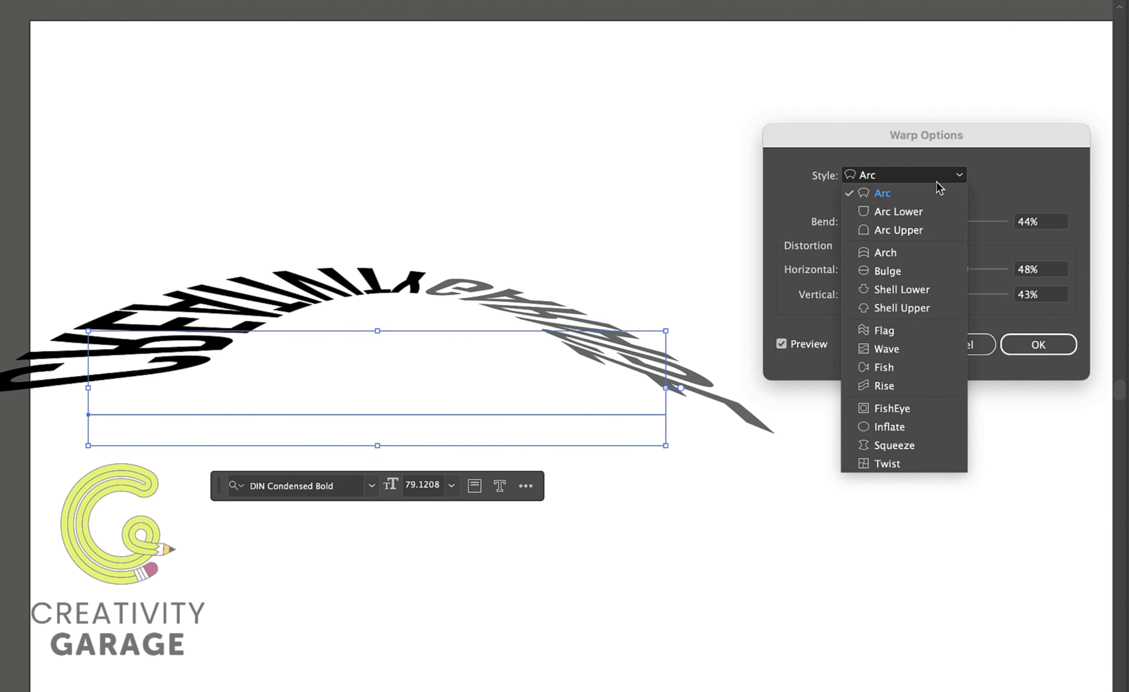
{"action": "left_click", "coordinate": [920, 212]}
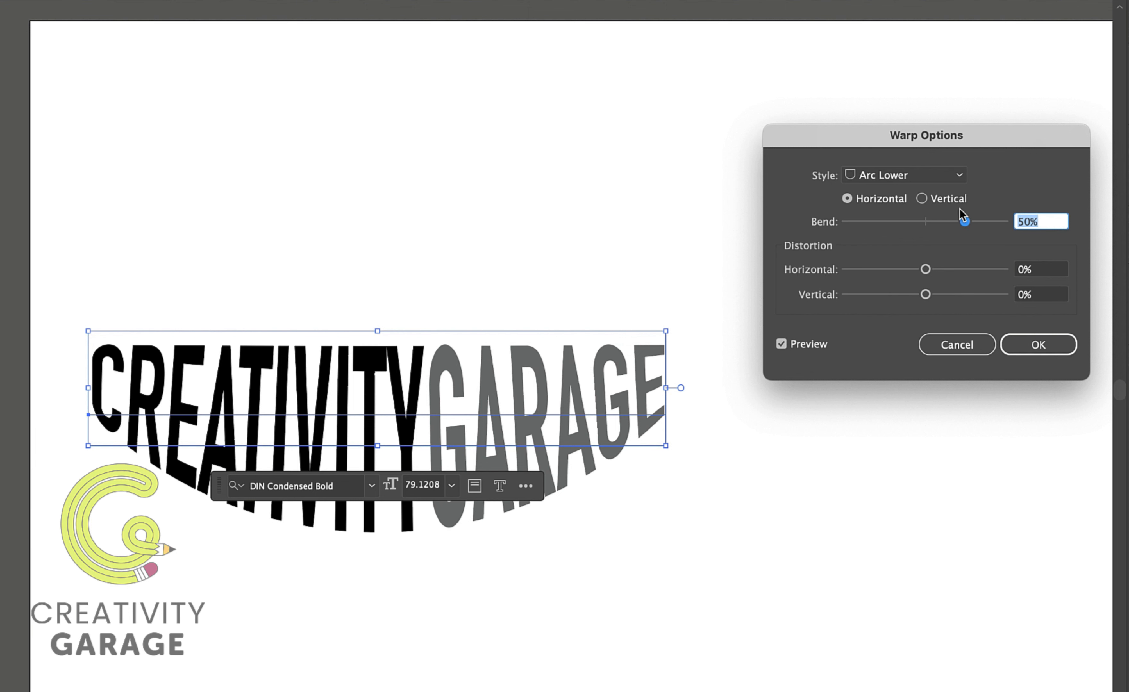
{"action": "left_click", "coordinate": [923, 199]}
{"action": "left_click_drag", "start_coordinate": [965, 221], "coordinate": [941, 221]}
{"action": "left_click_drag", "start_coordinate": [925, 270], "coordinate": [897, 295]}
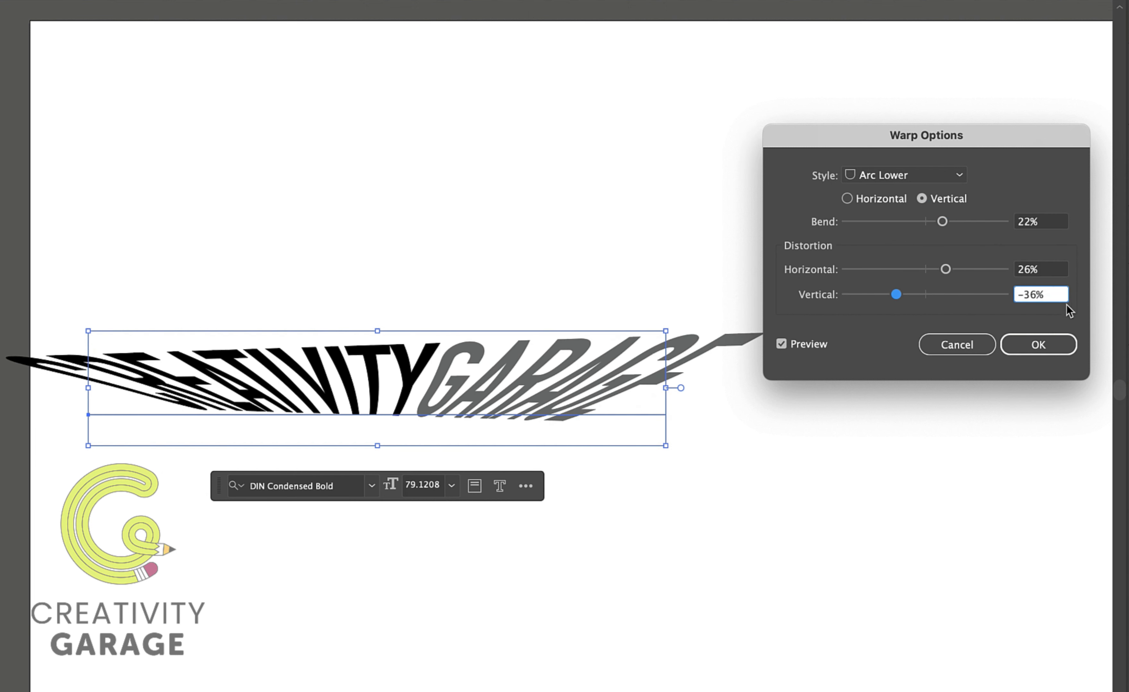
Reset the Arc Lower warp to 50% bend and 0% distortions, back in Horizontal orientation.
{"action": "double_click", "coordinate": [1031, 295]}
{"action": "left_click", "coordinate": [1024, 223]}
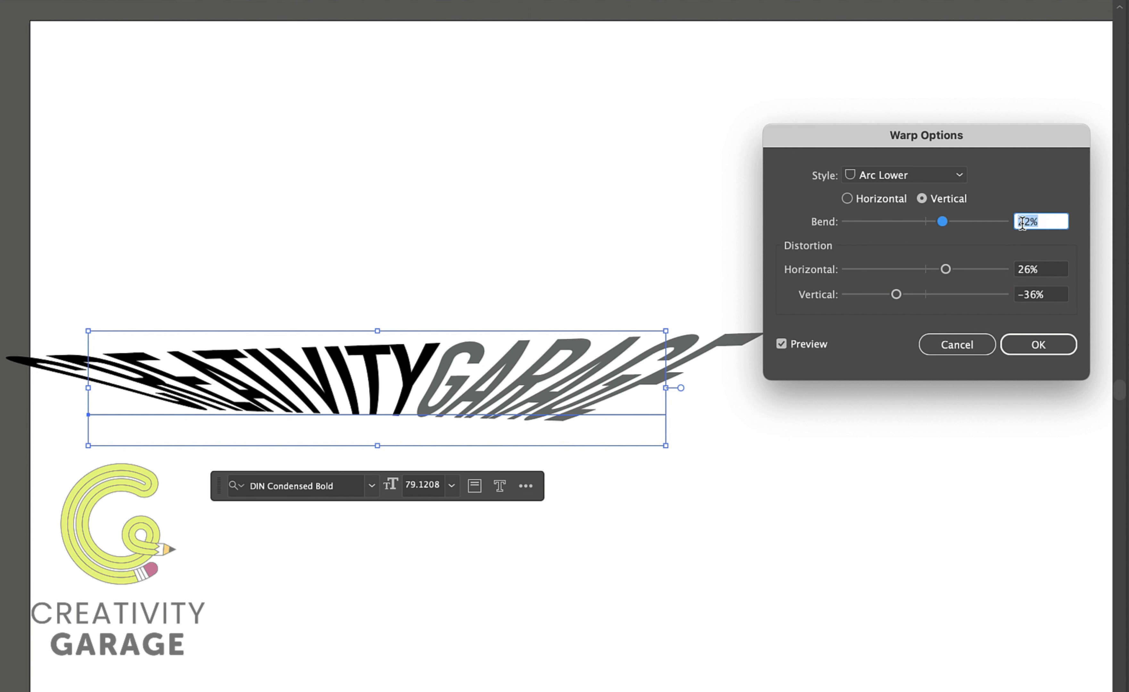
{"action": "type", "text": "50"}
{"action": "key", "text": "Tab"}
{"action": "type", "text": "0"}
{"action": "key", "text": "Tab"}
{"action": "type", "text": "0"}
{"action": "left_click", "coordinate": [847, 199]}
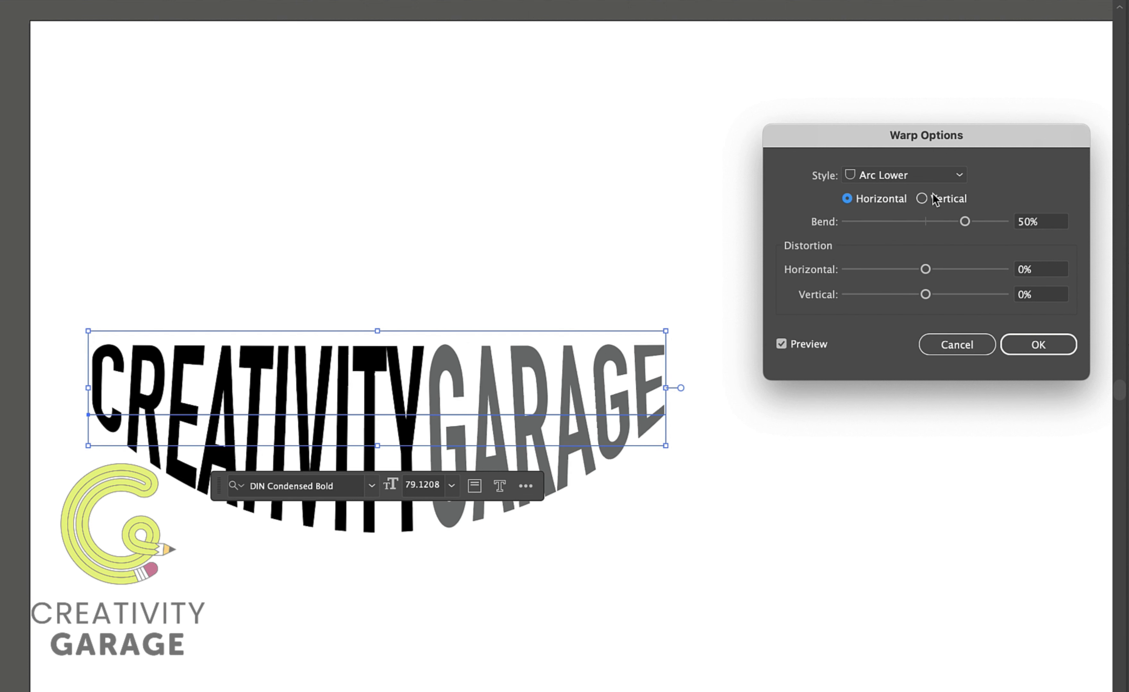
Try the Arc Upper warp style in Vertical and then Horizontal orientation.
{"action": "left_click", "coordinate": [963, 179]}
{"action": "left_click", "coordinate": [916, 232]}
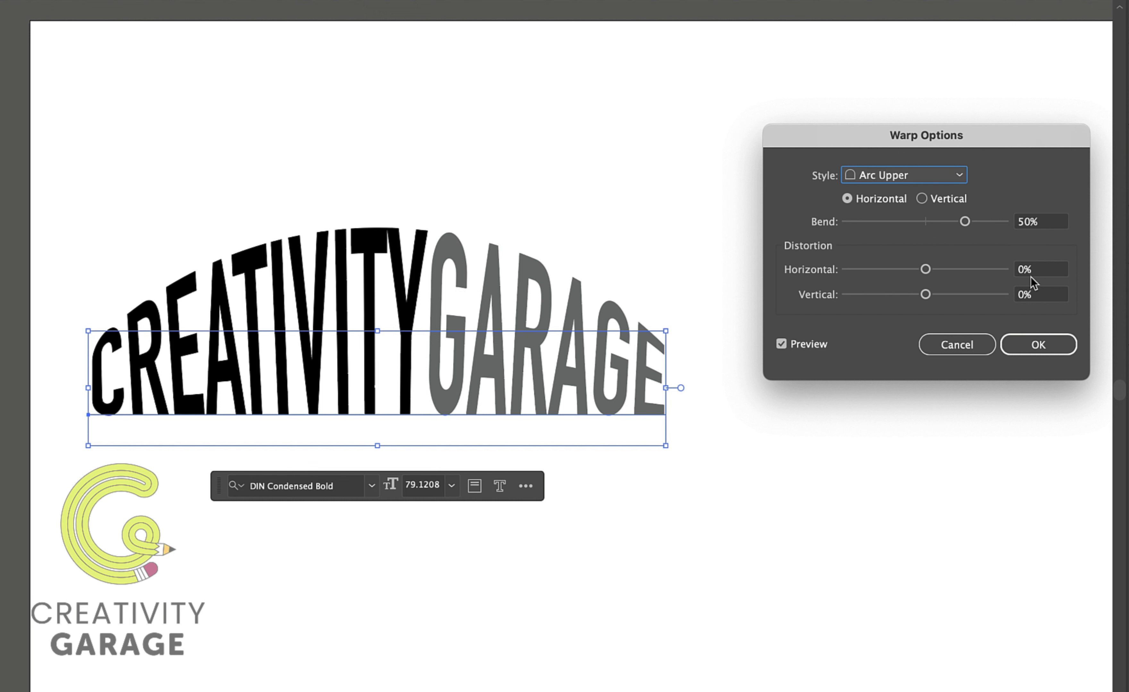
{"action": "left_click", "coordinate": [921, 199]}
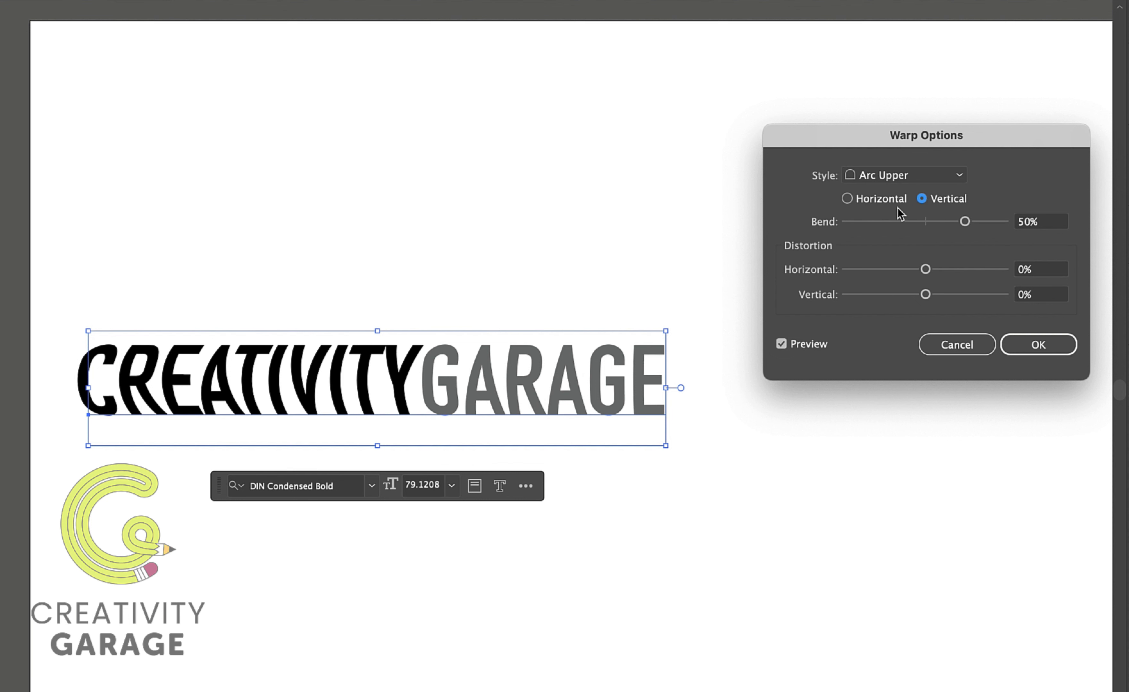
{"action": "left_click", "coordinate": [848, 199]}
Switch the warp style to Arch in Vertical orientation with a bend of -57%.
{"action": "left_click", "coordinate": [958, 177]}
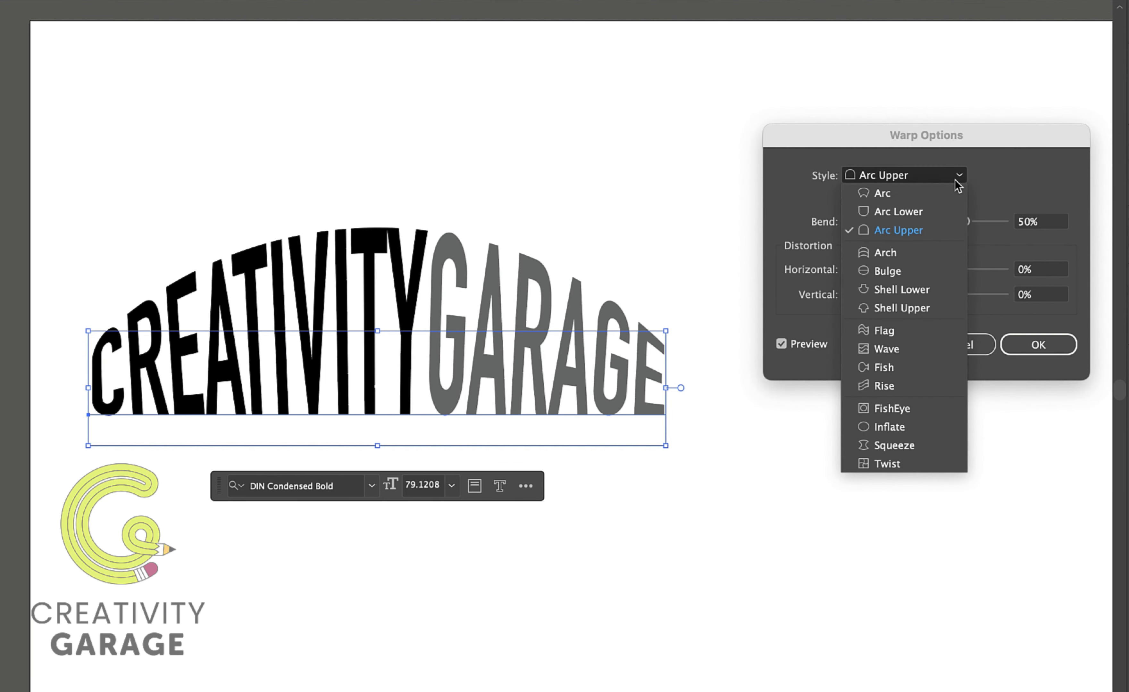
{"action": "left_click", "coordinate": [903, 253]}
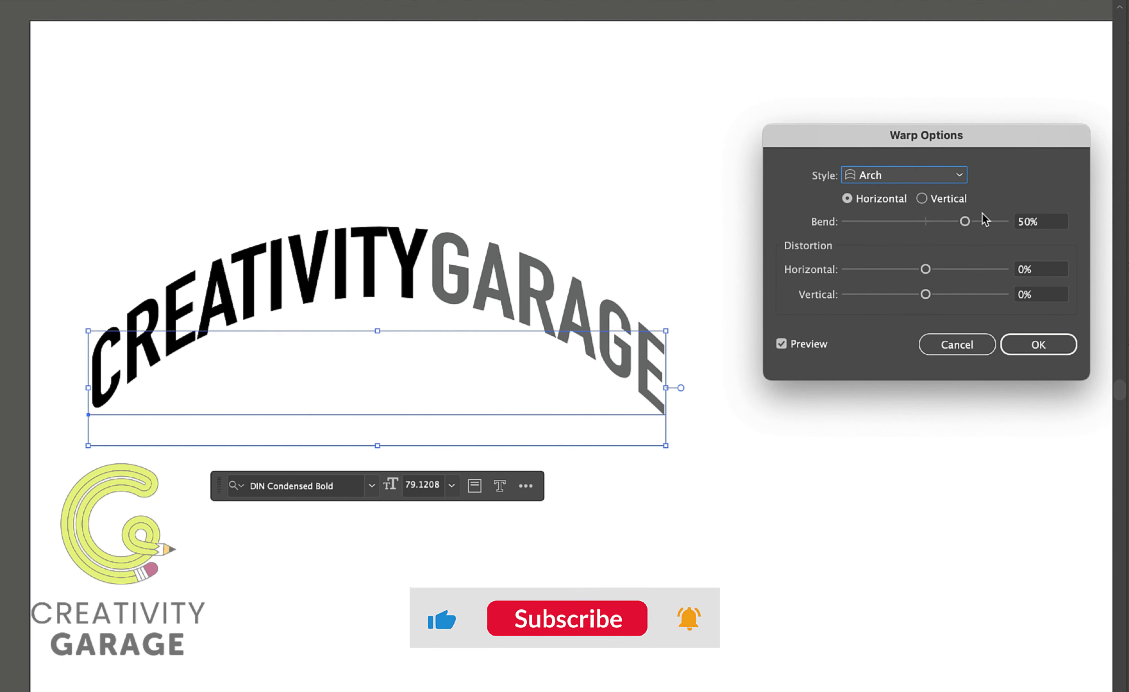
{"action": "left_click", "coordinate": [922, 199]}
{"action": "left_click", "coordinate": [907, 223]}
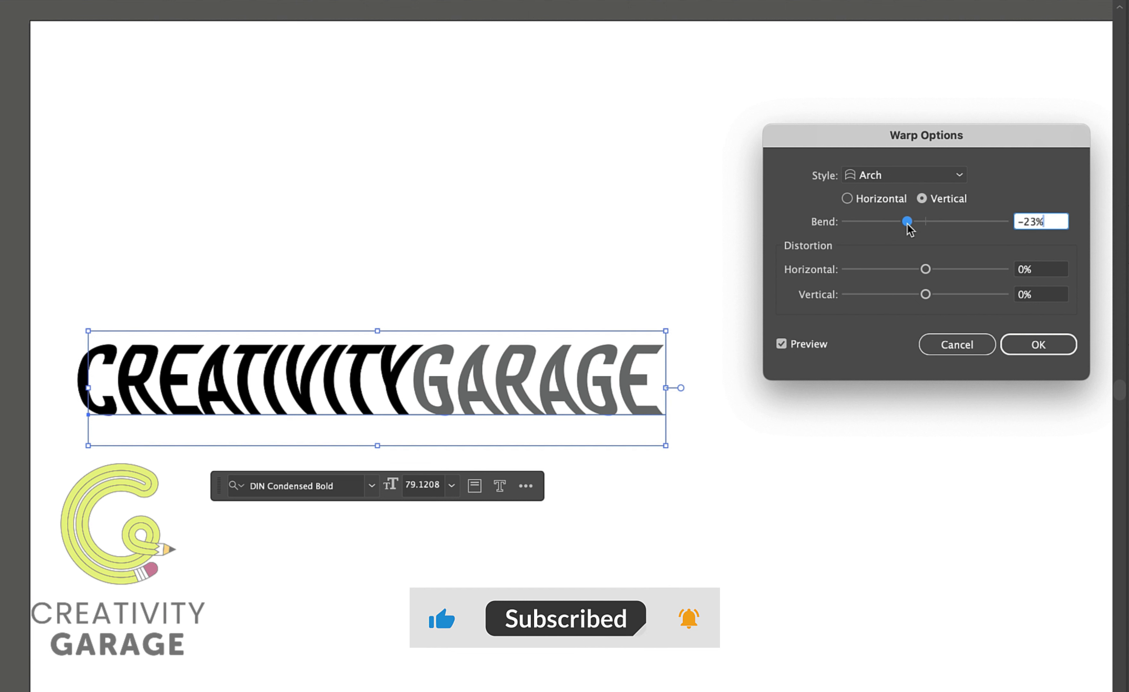
{"action": "left_click_drag", "start_coordinate": [907, 224], "coordinate": [881, 223]}
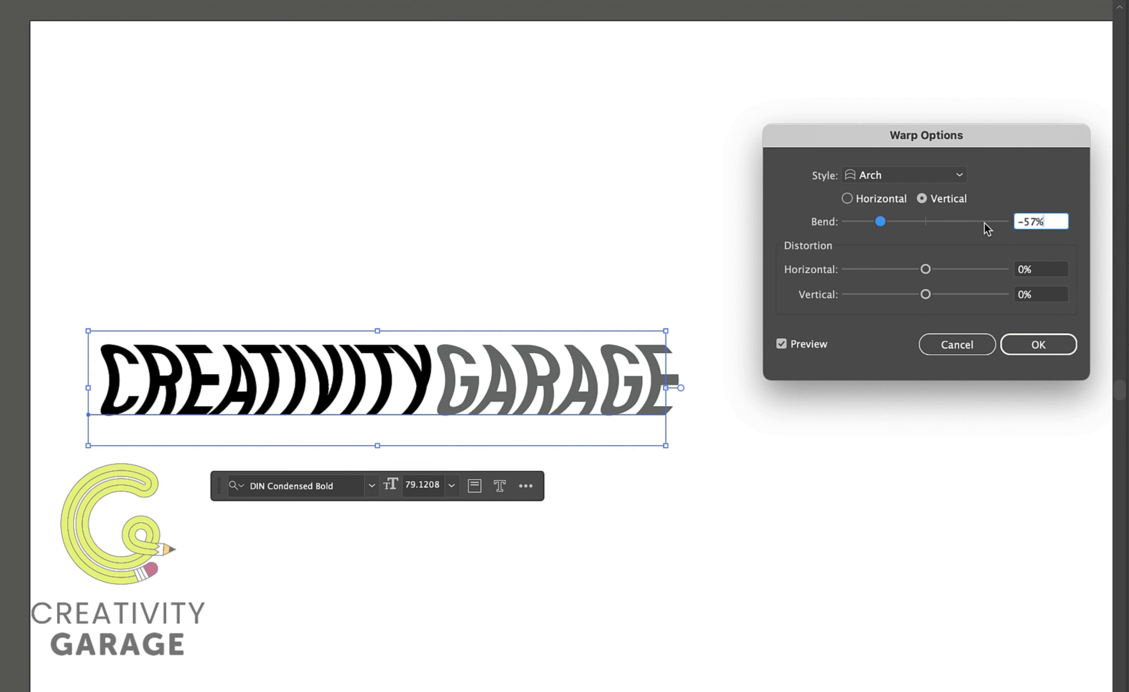
Set the Arch warp's horizontal distortion to 70% and vertical distortion to 42%.
{"action": "left_click_drag", "start_coordinate": [906, 269], "coordinate": [902, 269]}
{"action": "left_click", "coordinate": [981, 270]}
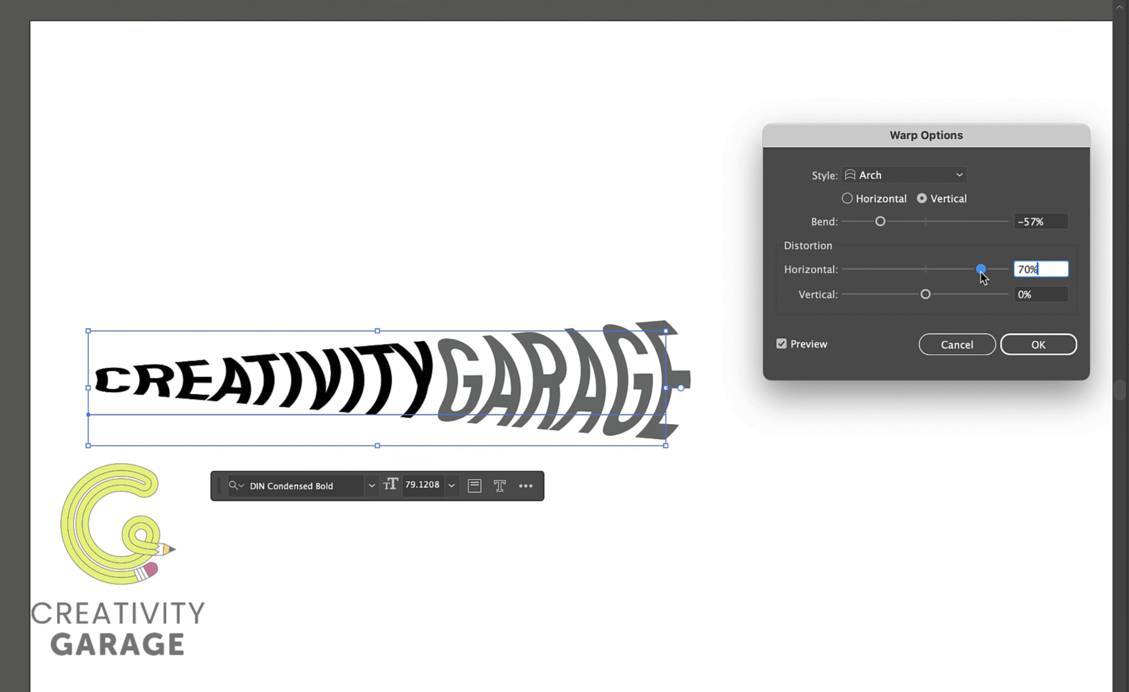
{"action": "left_click", "coordinate": [882, 295]}
{"action": "left_click", "coordinate": [958, 295]}
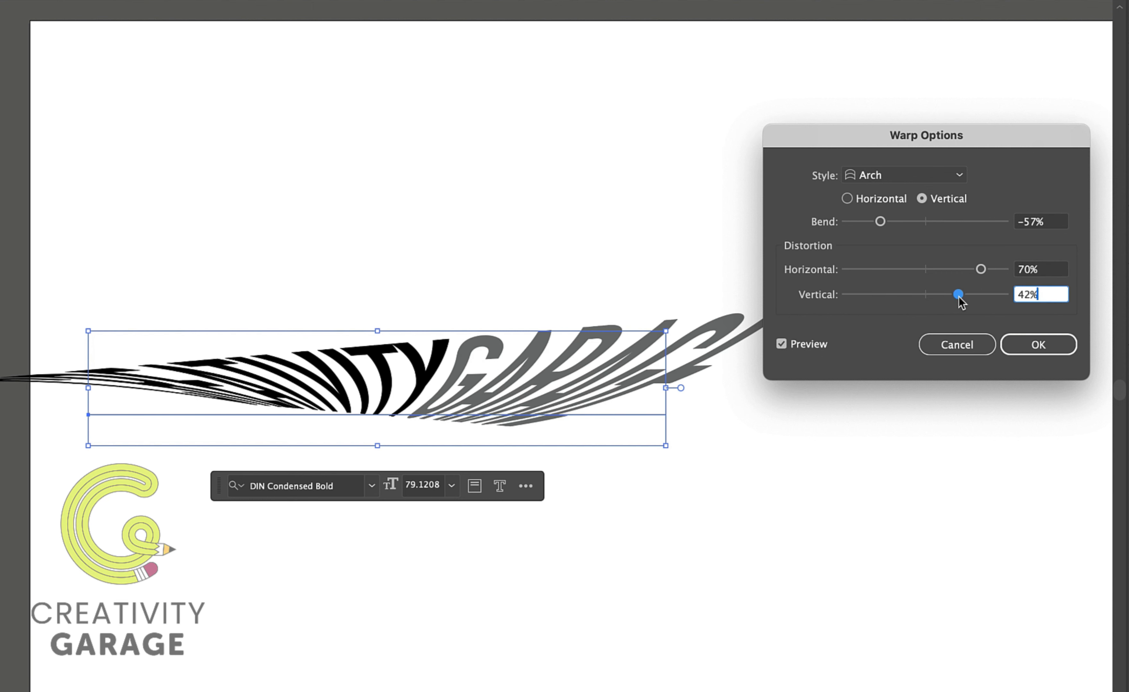
Reset the Arch warp to 50% bend and 0% horizontal and vertical distortion.
{"action": "left_click", "coordinate": [1046, 222]}
{"action": "type", "text": "50"}
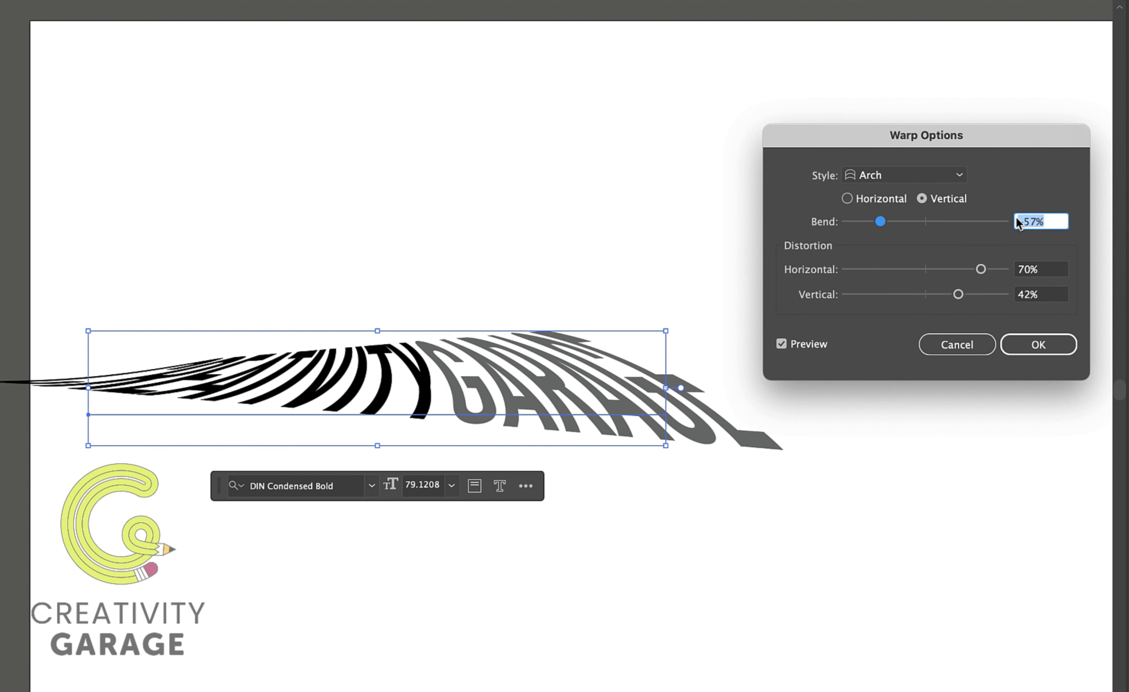
{"action": "key", "text": "Tab"}
{"action": "type", "text": "0"}
{"action": "key", "text": "Tab"}
{"action": "type", "text": "0"}
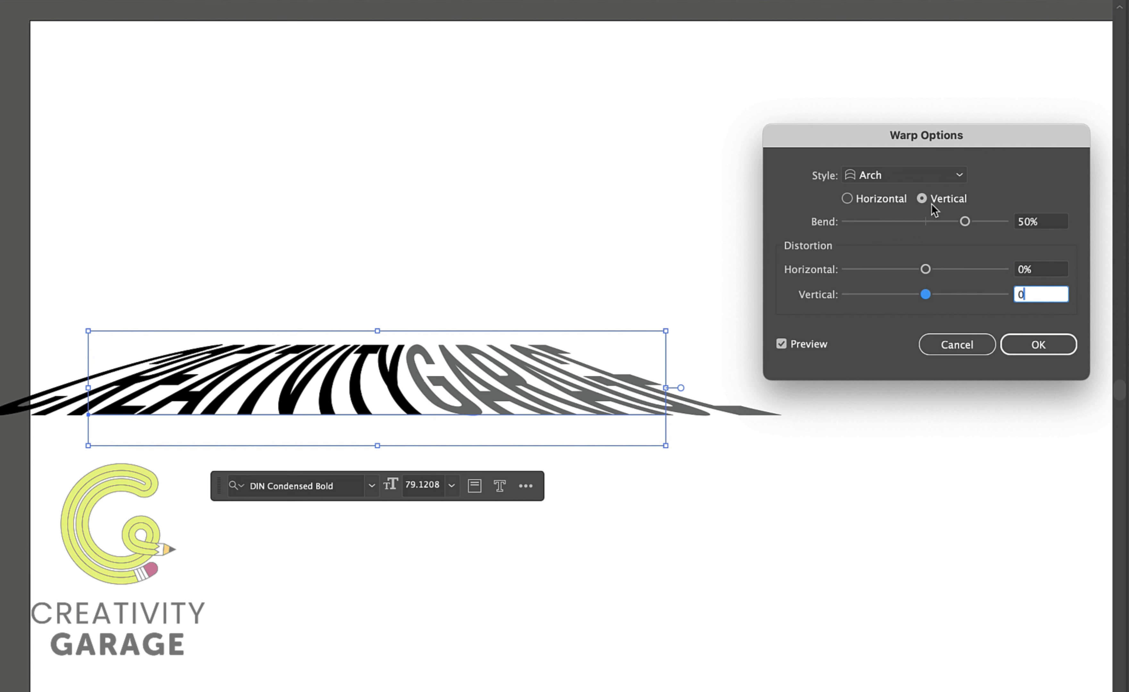
Switch the warp style to Bulge and raise the bend to 61%.
{"action": "left_click", "coordinate": [920, 183]}
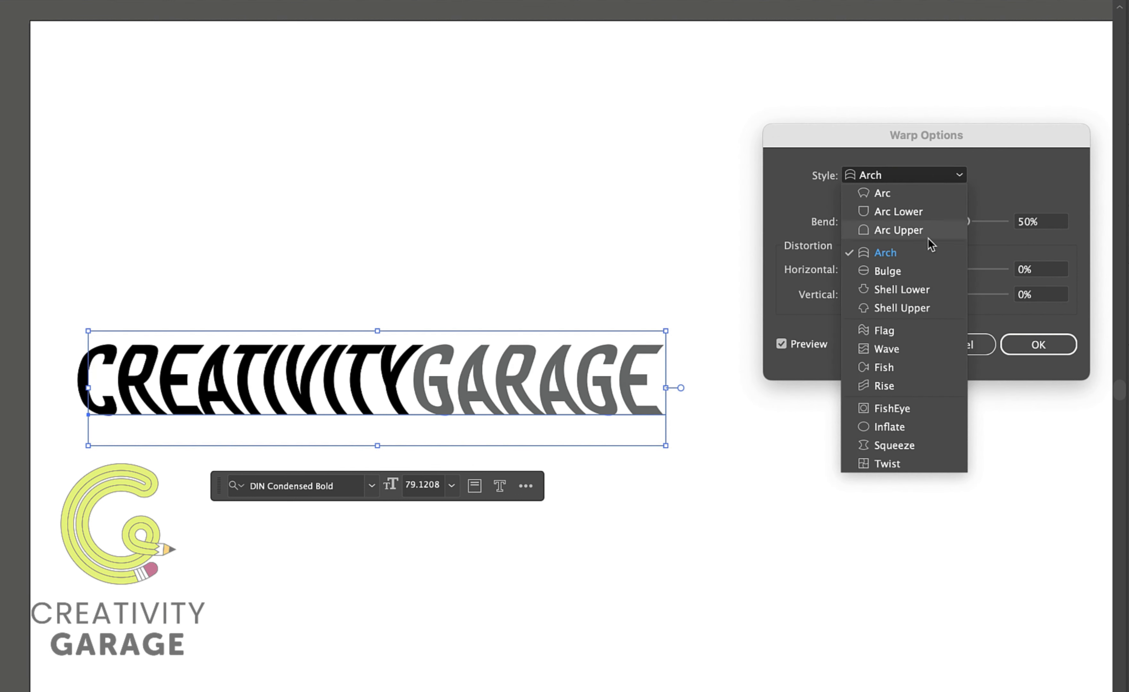
{"action": "left_click", "coordinate": [905, 272]}
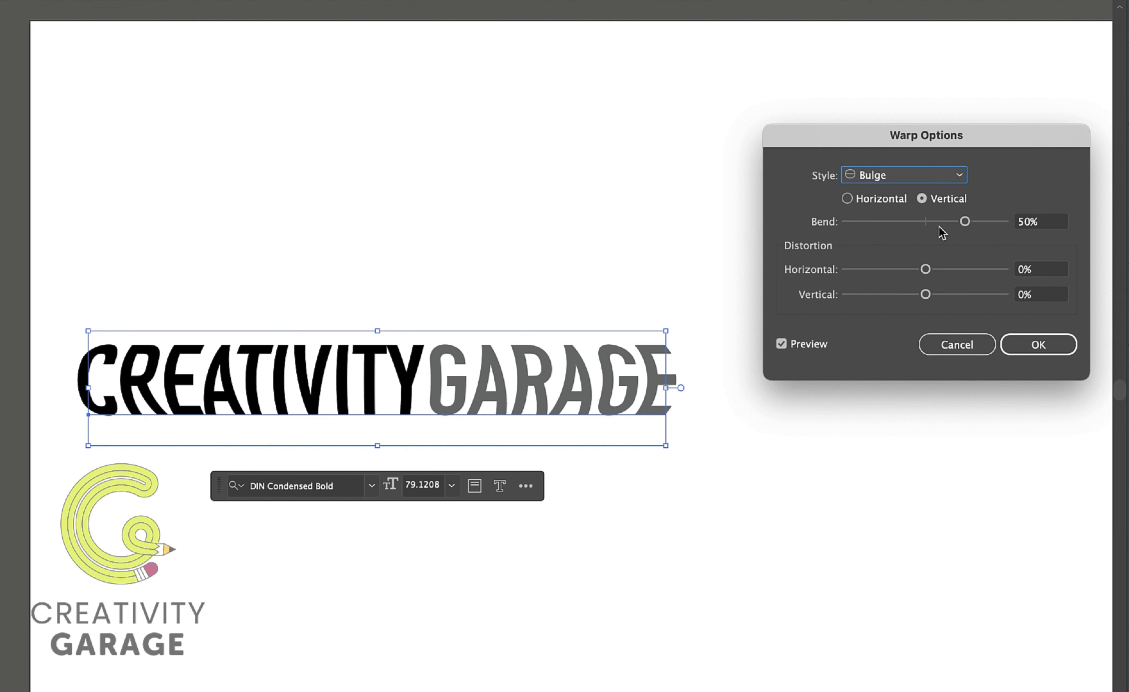
{"action": "left_click_drag", "start_coordinate": [930, 223], "coordinate": [975, 225]}
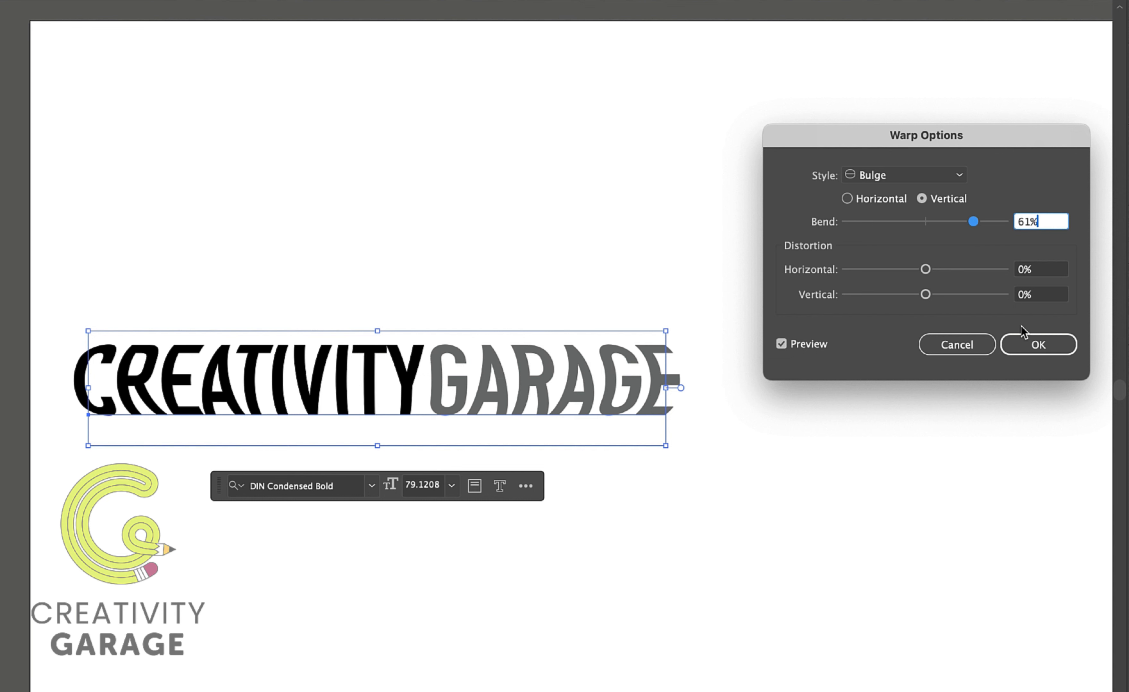
Set the Bulge warp's horizontal distortion to 45% and vertical distortion to 15%.
{"action": "left_click", "coordinate": [961, 270]}
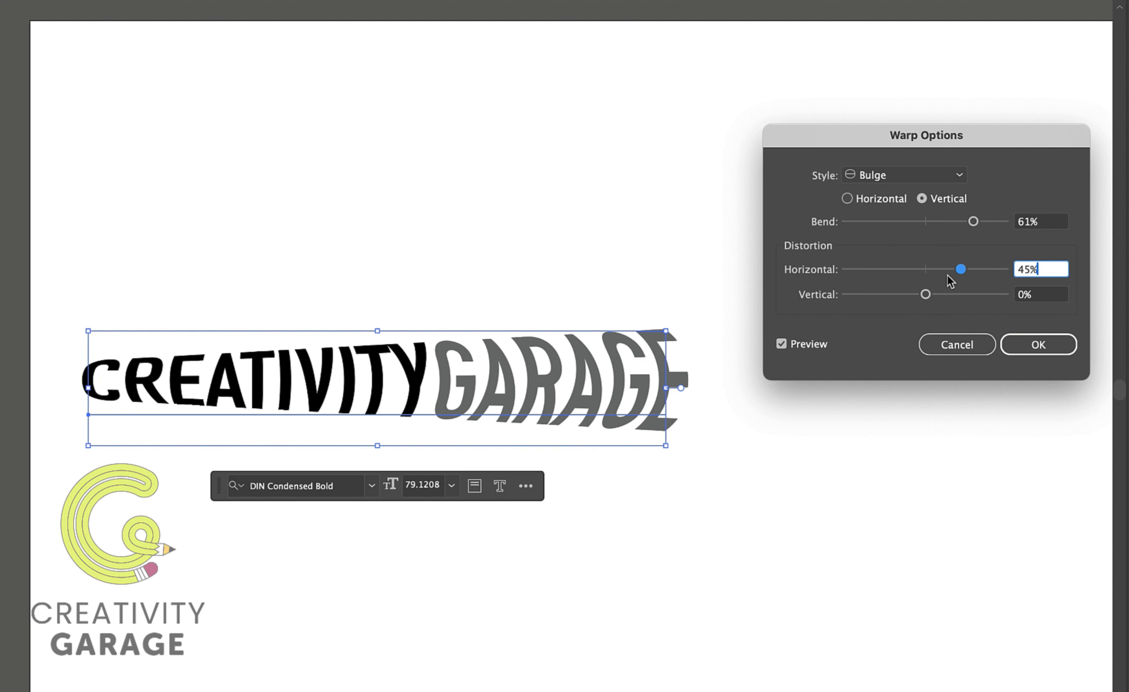
{"action": "left_click", "coordinate": [889, 295]}
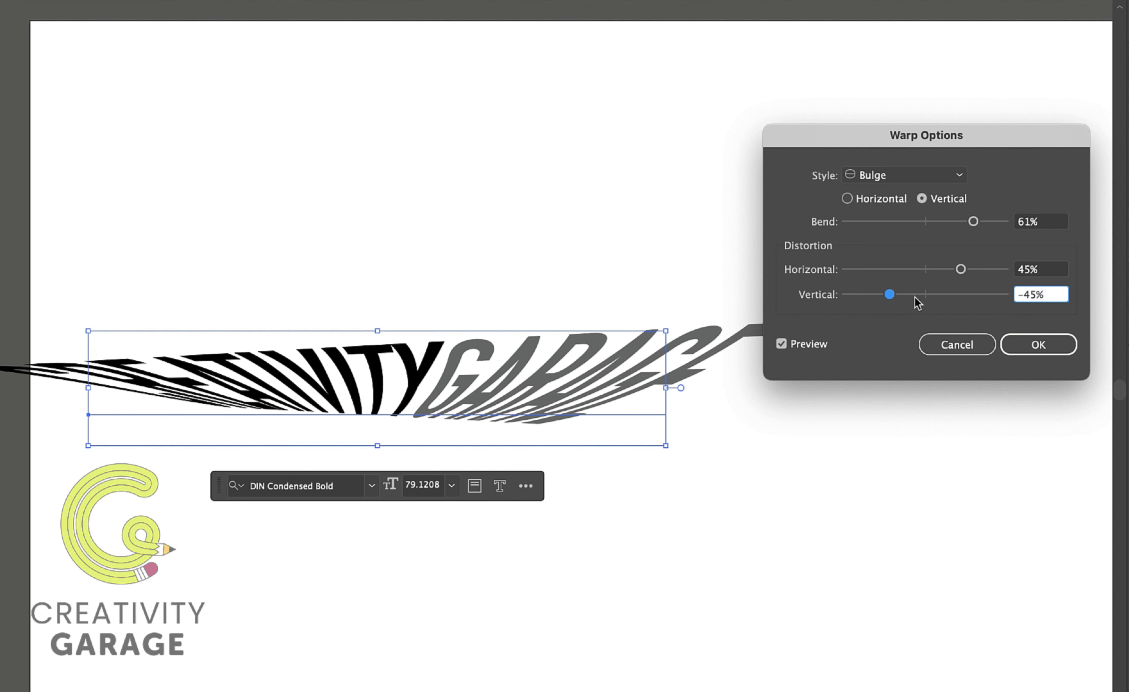
{"action": "left_click", "coordinate": [937, 295]}
Reset the Bulge warp to 50% bend and 0% horizontal and vertical distortion.
{"action": "left_click", "coordinate": [1042, 223]}
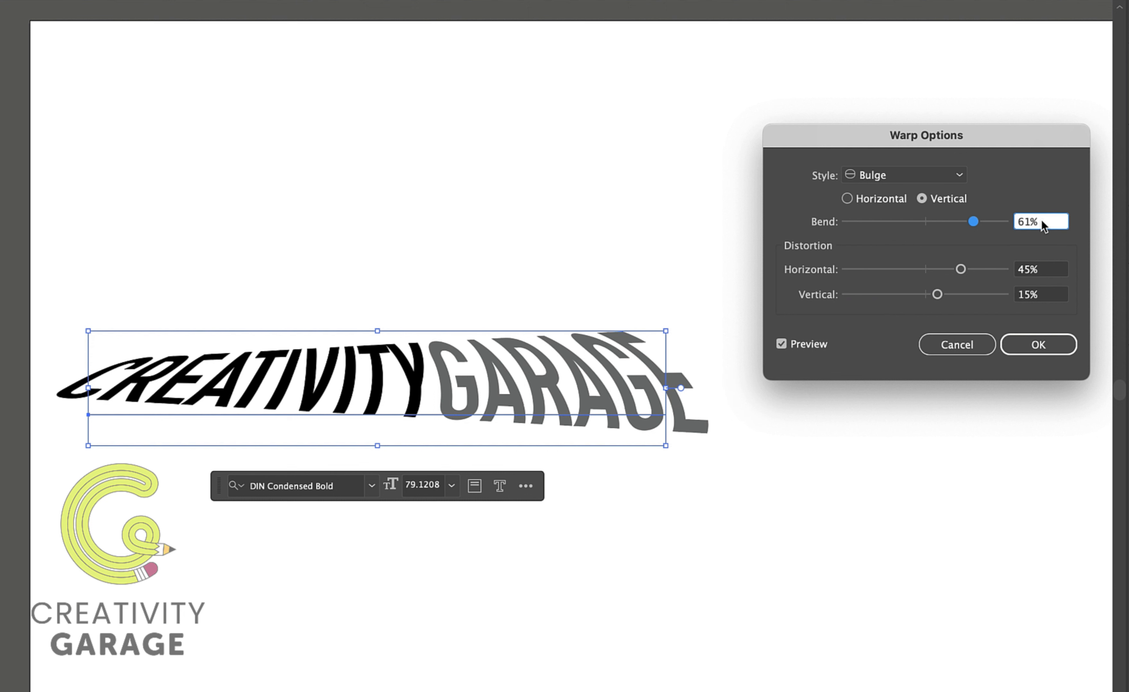
{"action": "left_click_drag", "start_coordinate": [1042, 224], "coordinate": [997, 227]}
{"action": "type", "text": "50"}
{"action": "key", "text": "Tab"}
{"action": "type", "text": "0"}
{"action": "key", "text": "Tab"}
{"action": "type", "text": "0"}
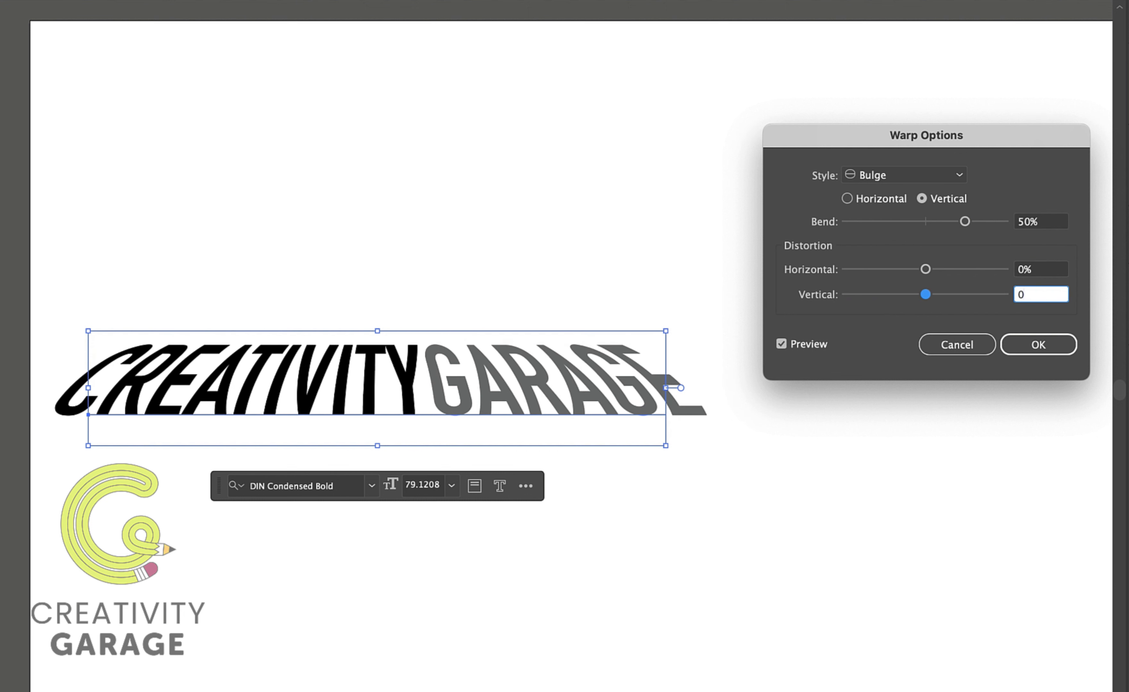
Switch the warp style to Shell Lower and lower the bend to 20%.
{"action": "left_click", "coordinate": [919, 180]}
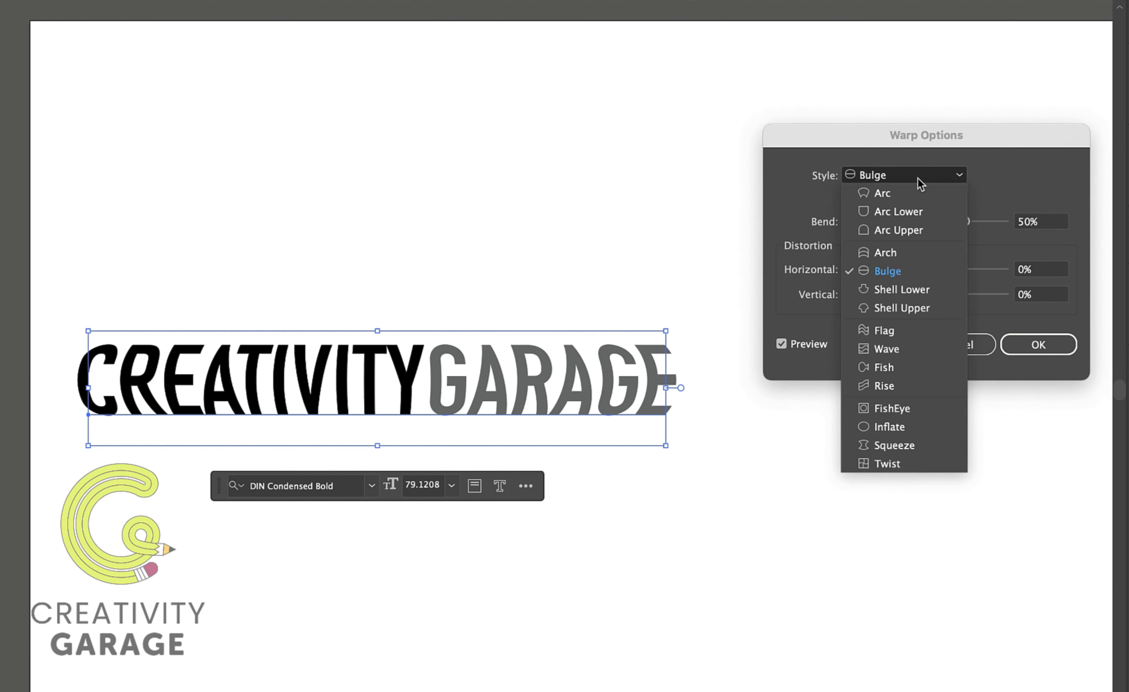
{"action": "left_click", "coordinate": [911, 293]}
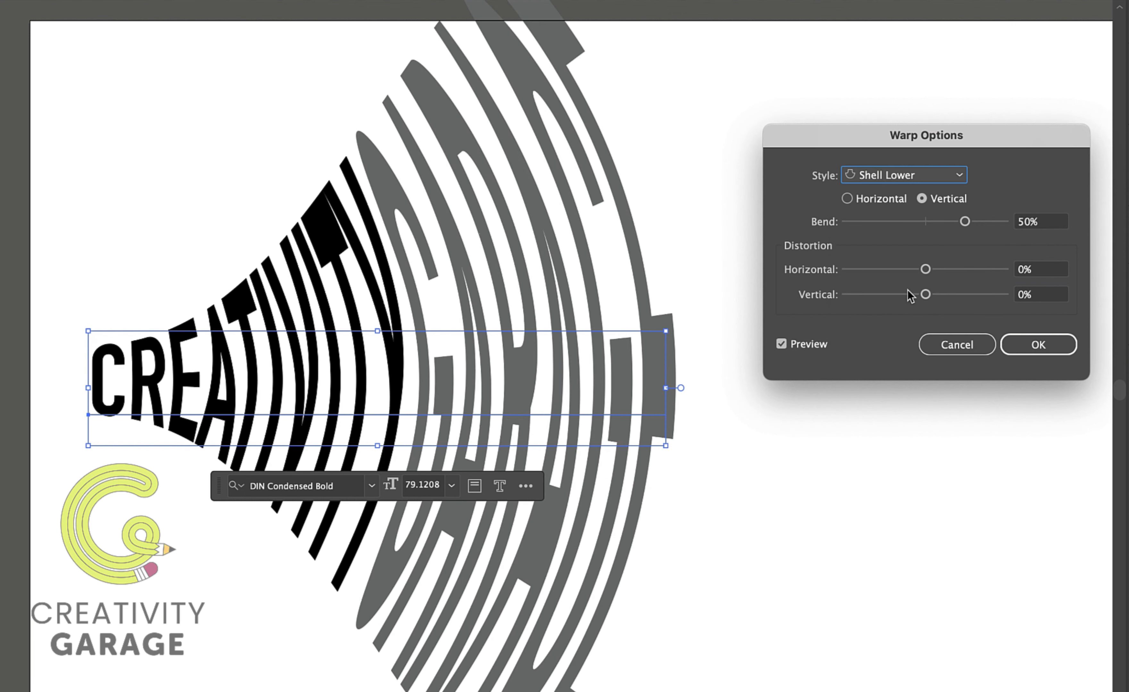
{"action": "left_click_drag", "start_coordinate": [964, 222], "coordinate": [941, 222]}
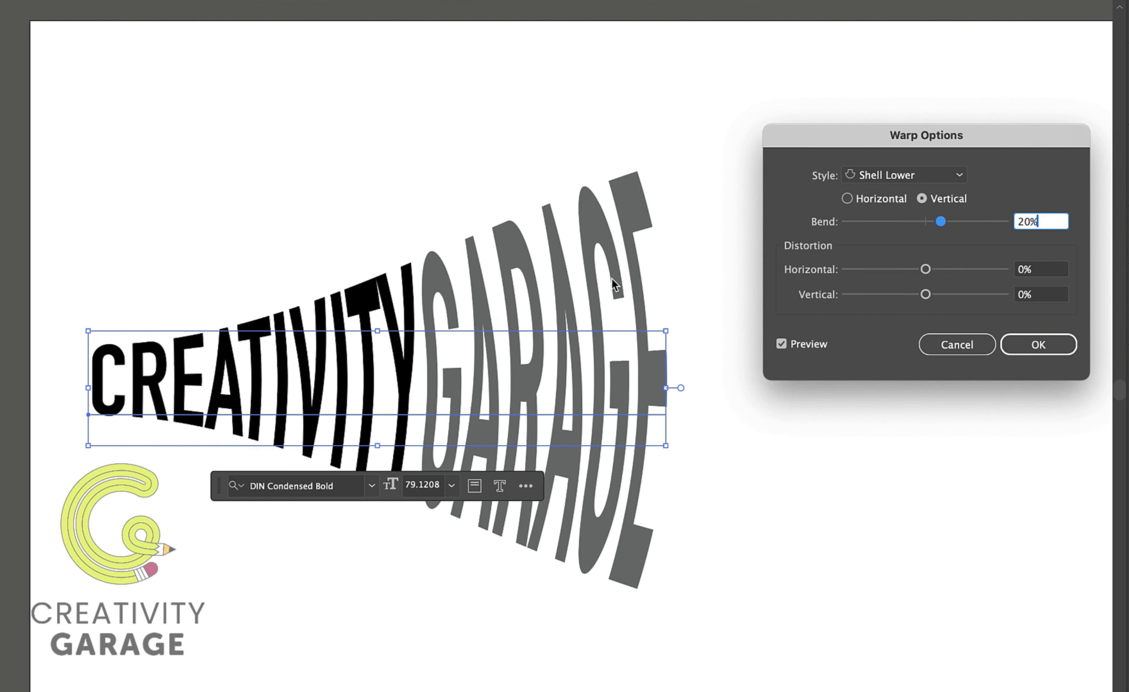
Toggle the orientation to Horizontal and back to Vertical, then set horizontal distortion to 42% and vertical distortion to 43%.
{"action": "left_click", "coordinate": [850, 202]}
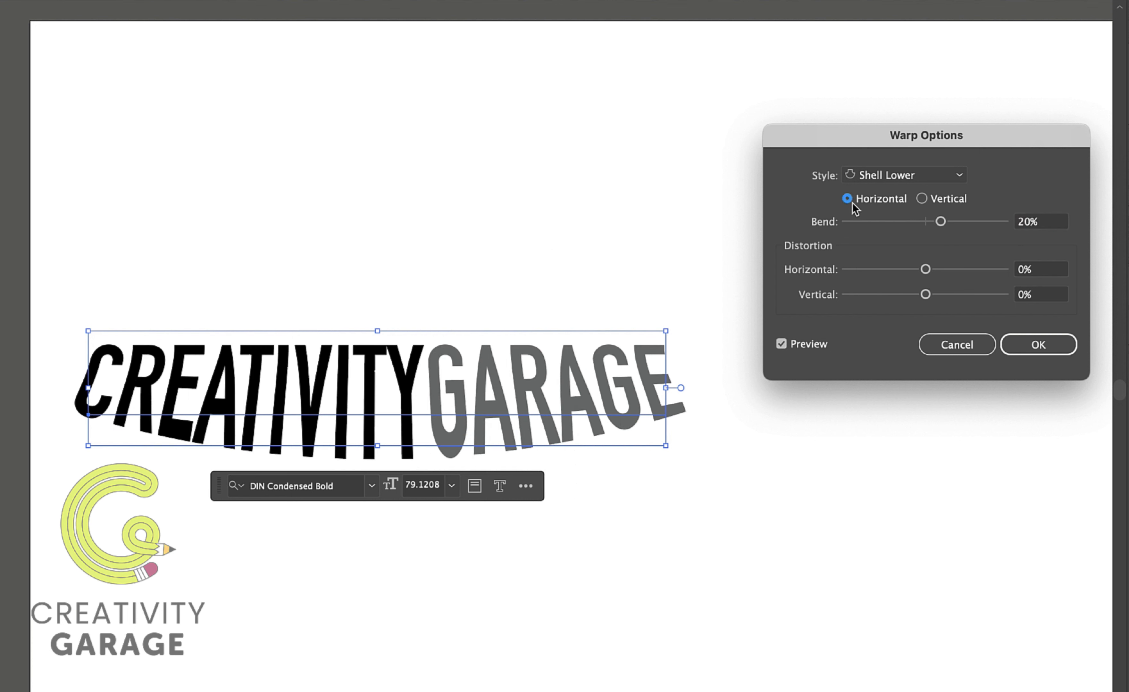
{"action": "left_click", "coordinate": [922, 199]}
{"action": "left_click_drag", "start_coordinate": [925, 270], "coordinate": [955, 278]}
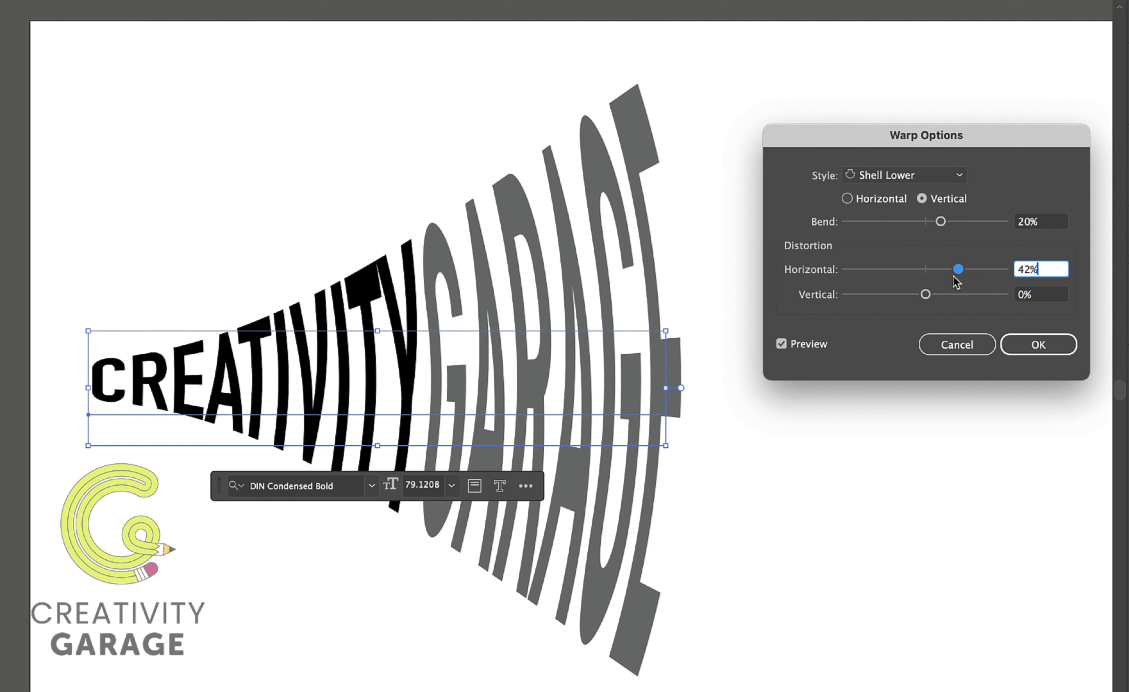
{"action": "left_click", "coordinate": [887, 295]}
{"action": "left_click", "coordinate": [959, 295]}
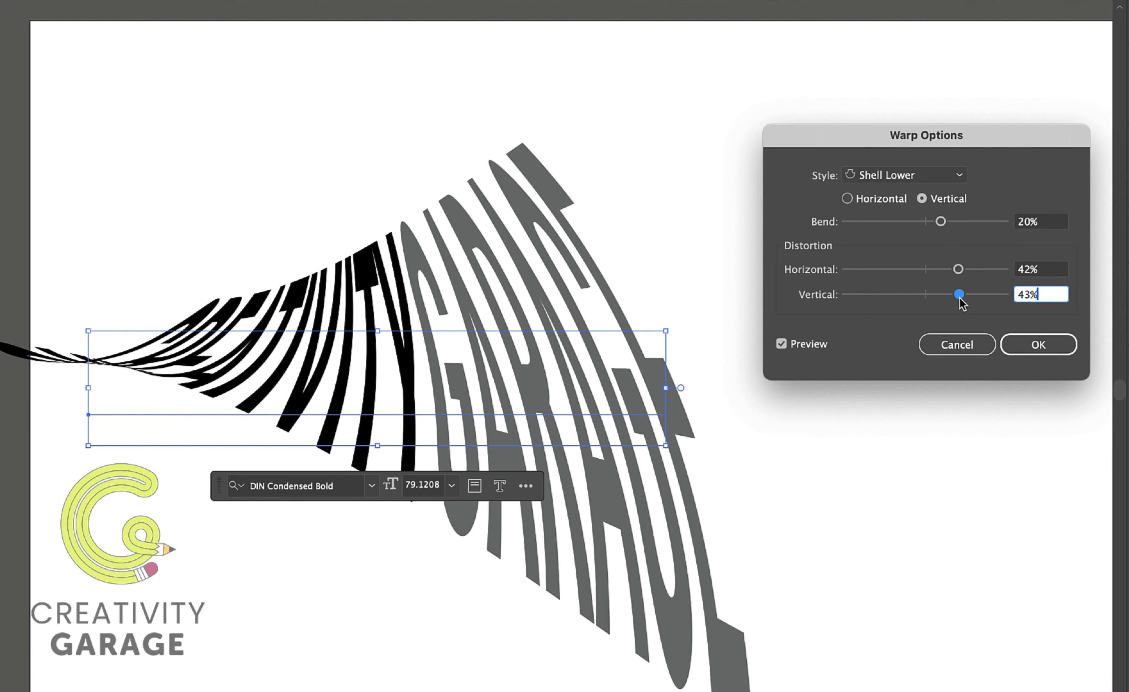
Reset the Shell Lower warp to 50% bend and 0% horizontal and vertical distortion.
{"action": "left_click", "coordinate": [1043, 222]}
{"action": "type", "text": "50"}
{"action": "key", "text": "Tab"}
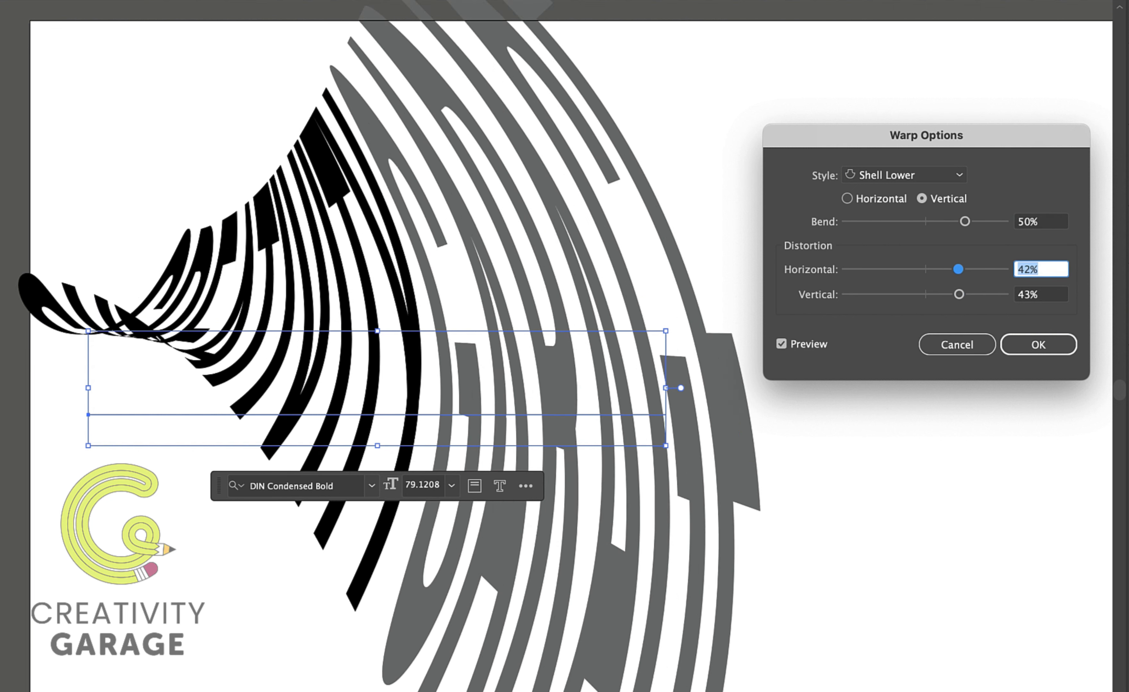
{"action": "type", "text": "0"}
{"action": "key", "text": "Tab"}
{"action": "type", "text": "0"}
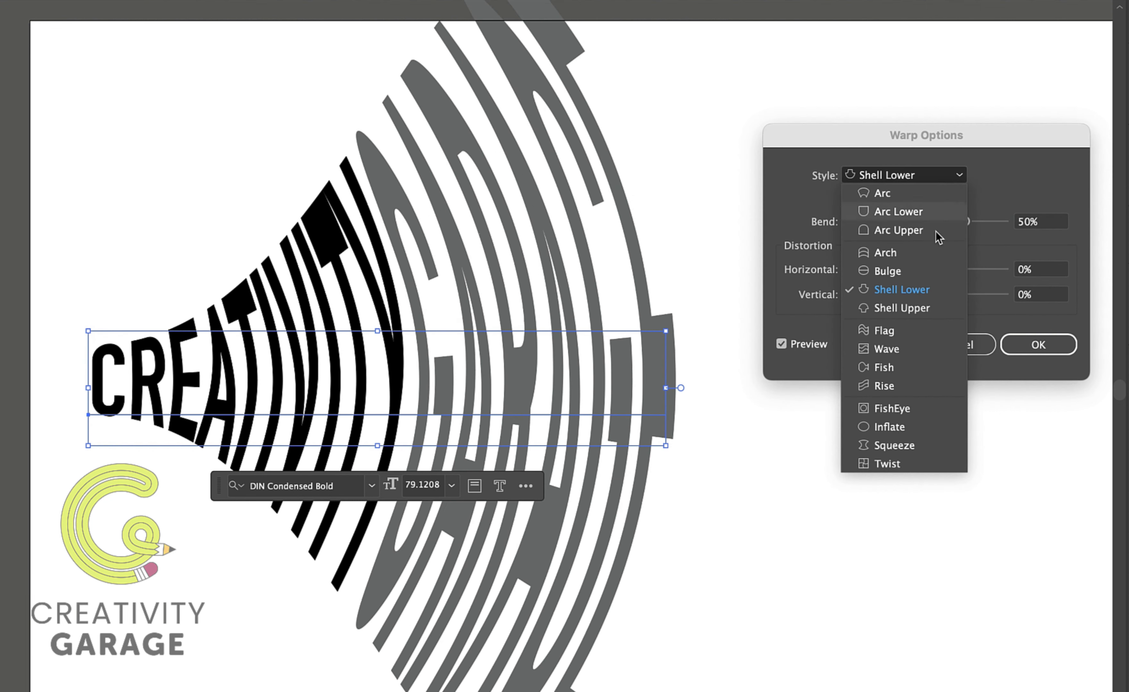
Switch the warp style to Shell Upper and set the bend to -40%.
{"action": "left_click", "coordinate": [912, 312]}
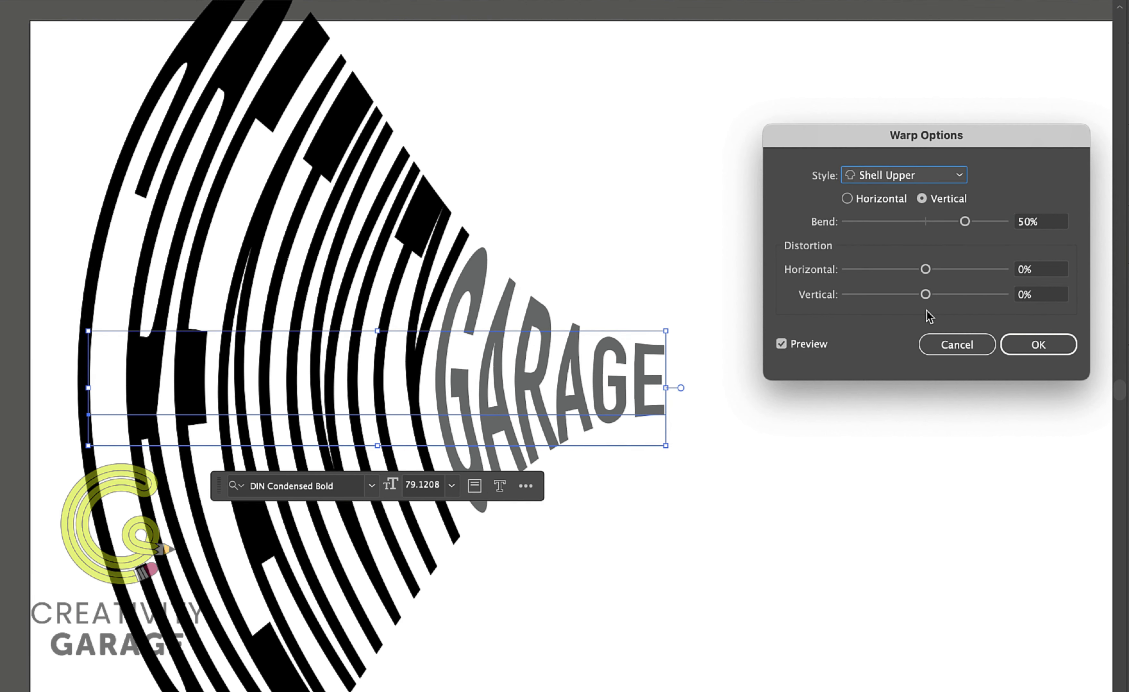
{"action": "left_click", "coordinate": [958, 176]}
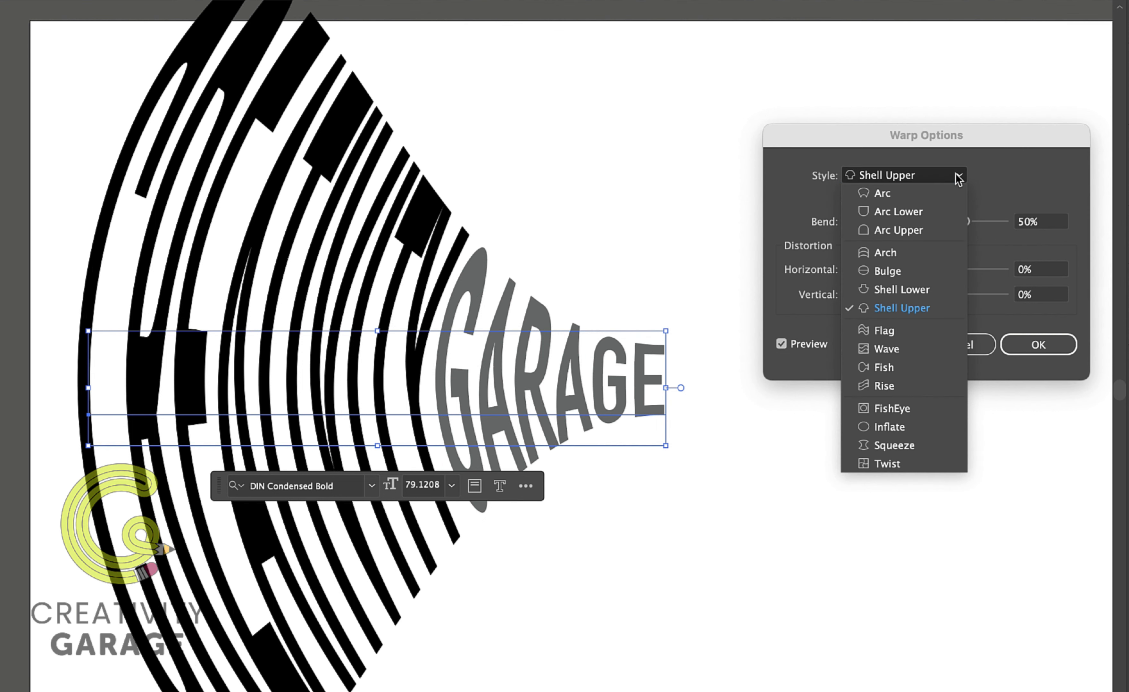
{"action": "left_click", "coordinate": [996, 176]}
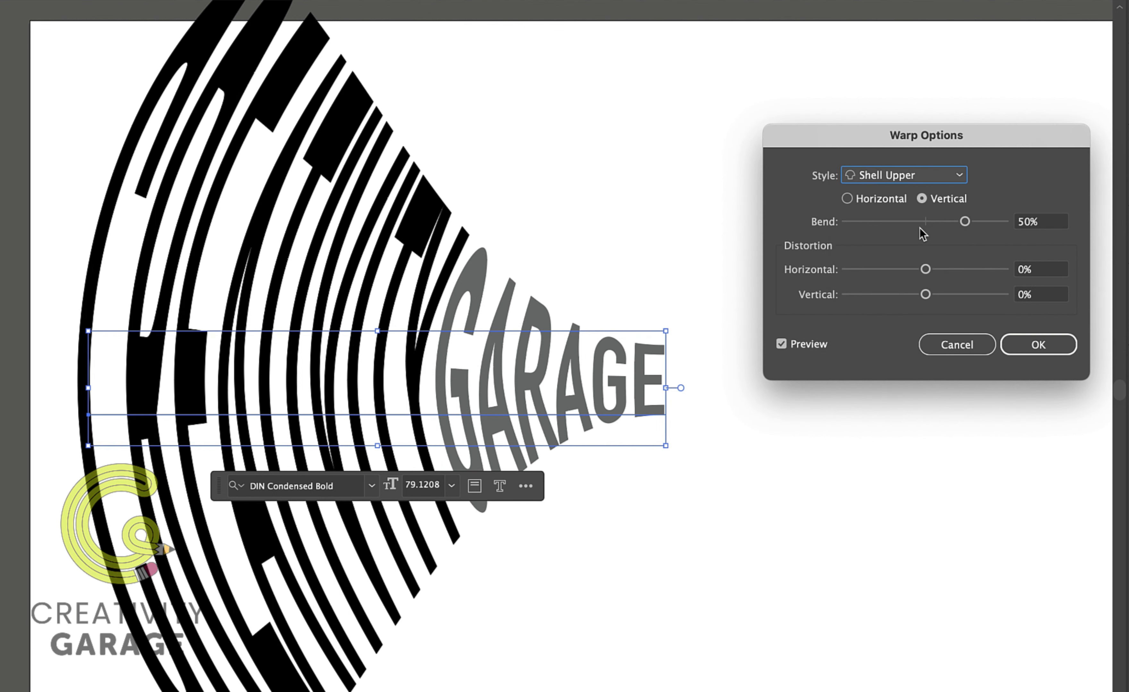
{"action": "left_click_drag", "start_coordinate": [924, 226], "coordinate": [898, 224]}
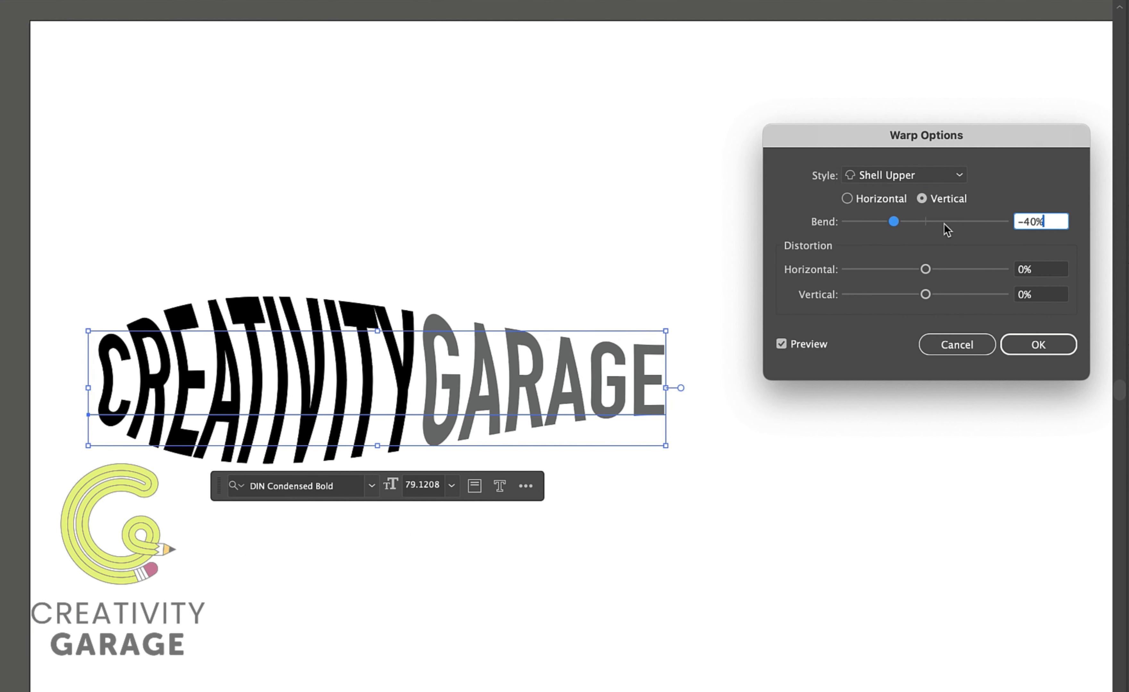
Switch the warp style to Flag and set the bend to 15%.
{"action": "left_click", "coordinate": [963, 176]}
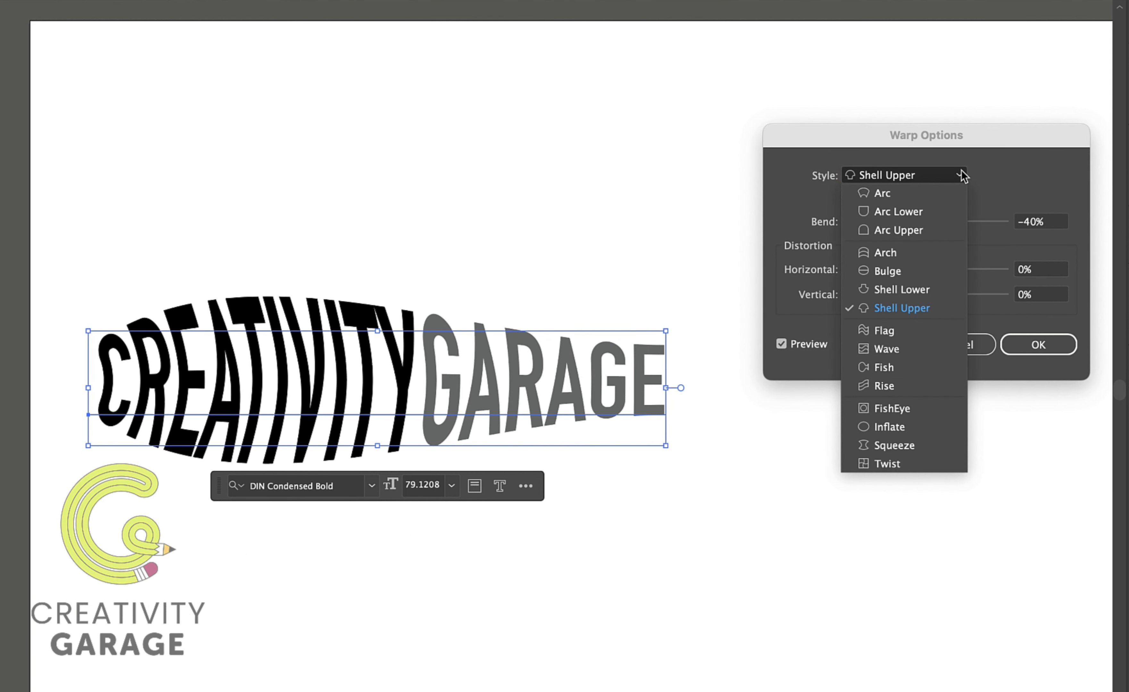
{"action": "left_click", "coordinate": [895, 331]}
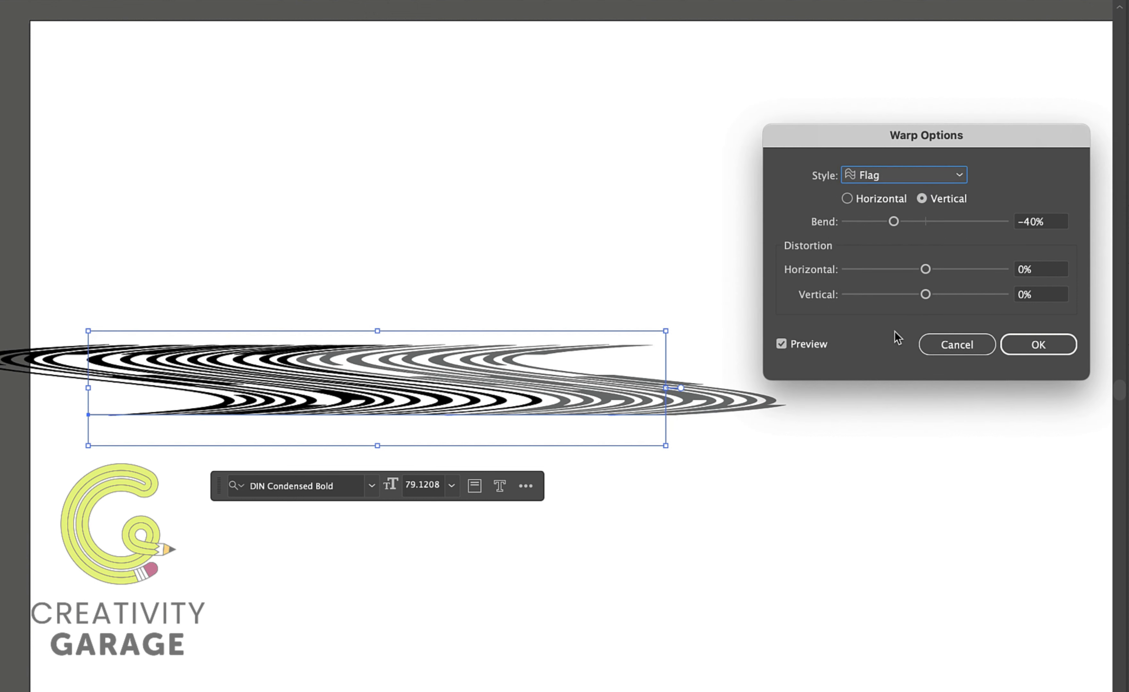
{"action": "left_click_drag", "start_coordinate": [955, 222], "coordinate": [937, 222]}
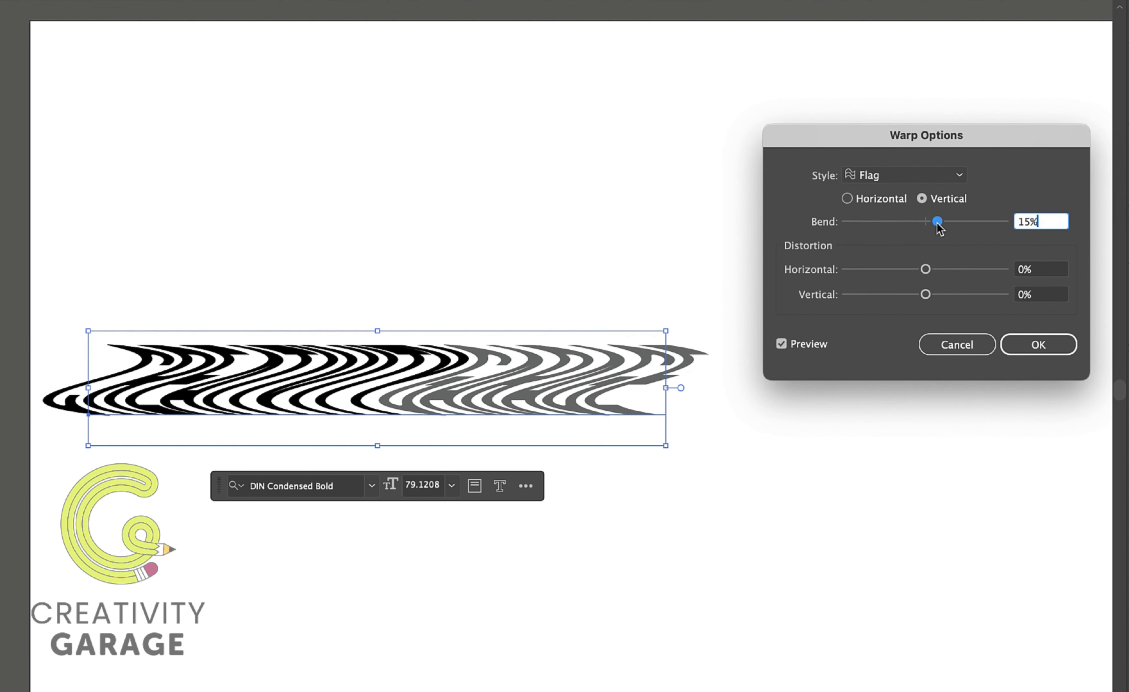
Switch the Flag warp to Horizontal orientation and set the bend to -56%.
{"action": "left_click", "coordinate": [847, 199]}
{"action": "left_click", "coordinate": [963, 222]}
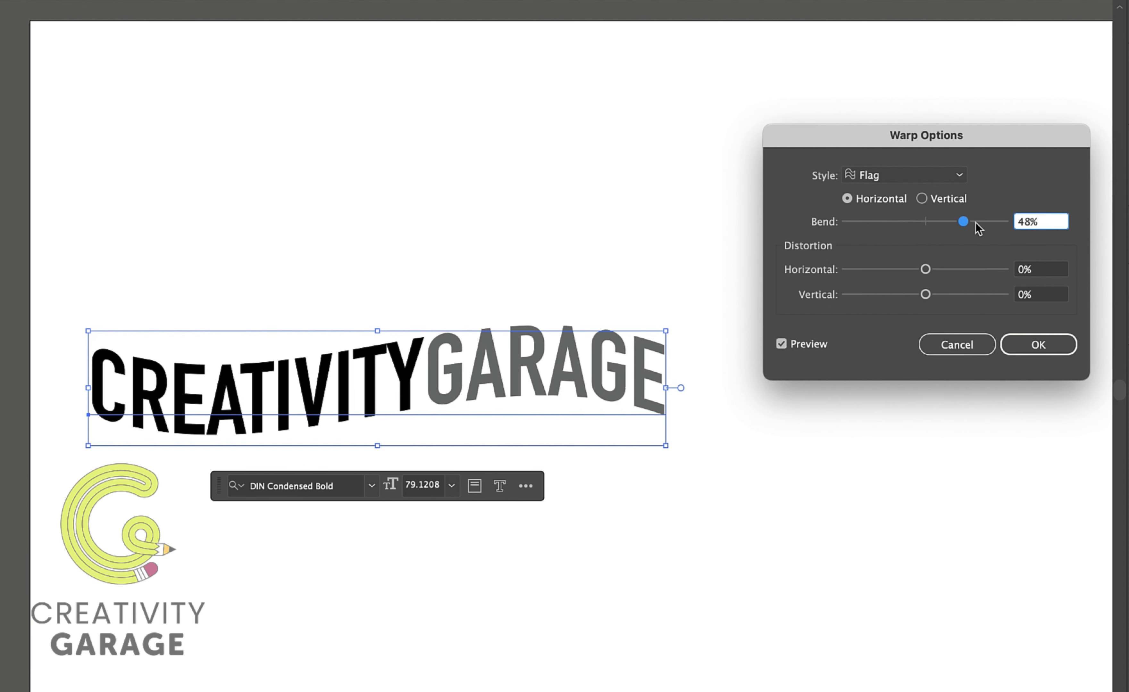
{"action": "left_click", "coordinate": [976, 222]}
{"action": "left_click", "coordinate": [880, 222]}
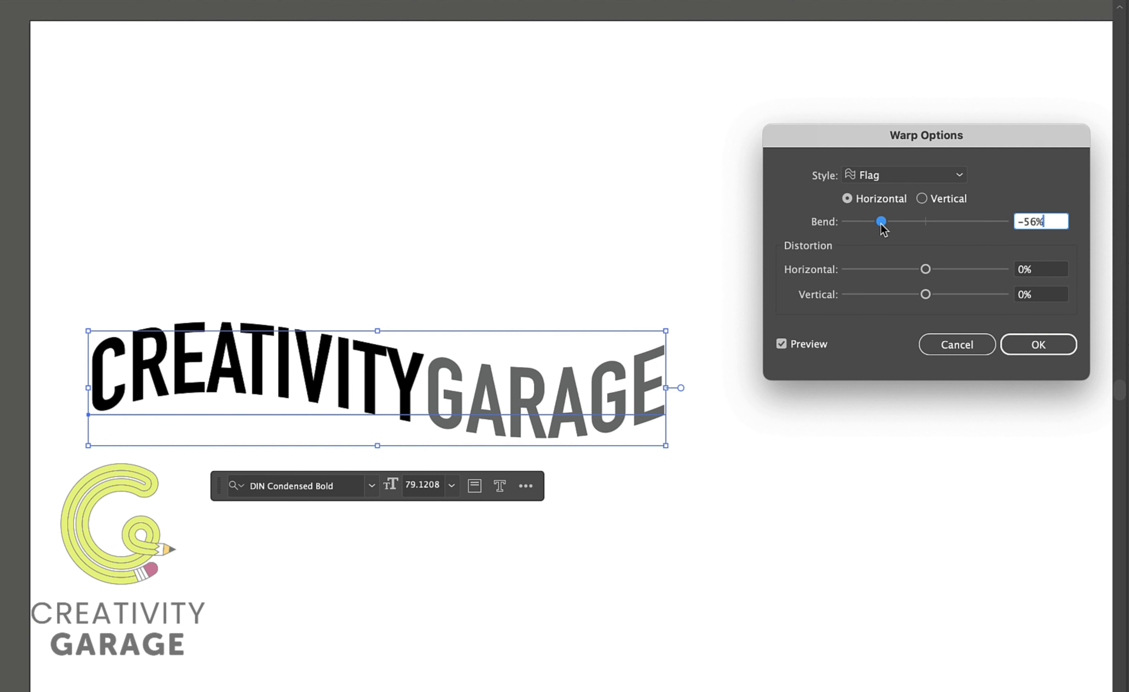
Set the Flag warp's horizontal distortion to 2% and vertical distortion to 19%.
{"action": "left_click", "coordinate": [958, 270]}
{"action": "left_click", "coordinate": [927, 270]}
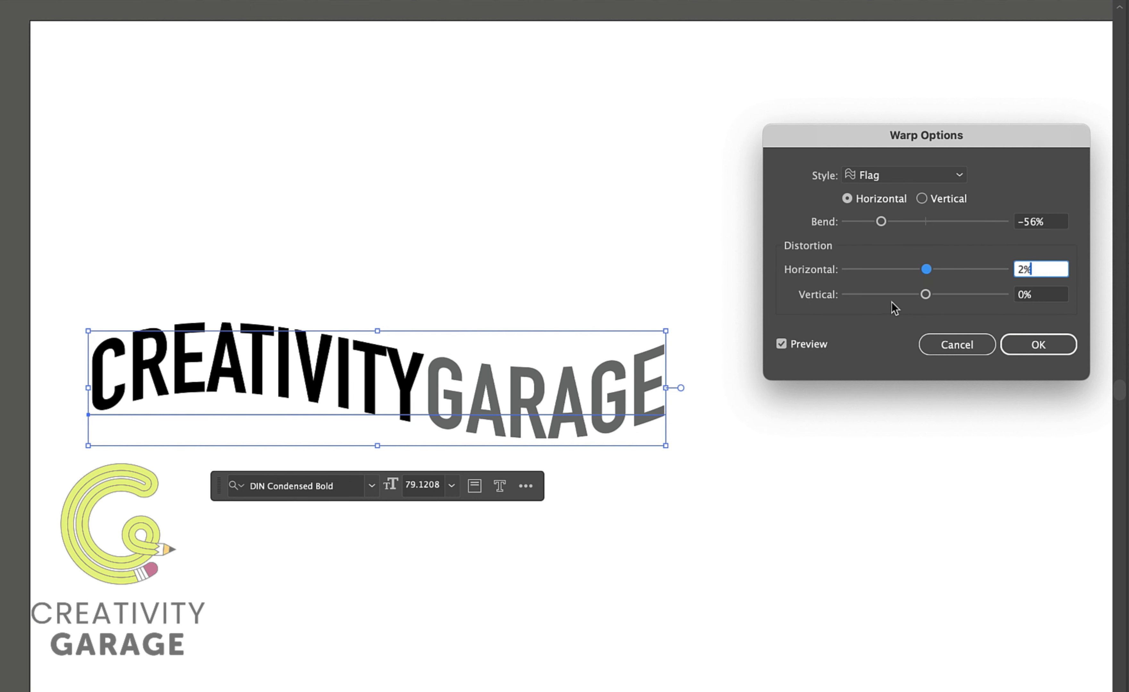
{"action": "left_click", "coordinate": [882, 294]}
{"action": "left_click", "coordinate": [940, 295]}
Reset the Flag warp to 50% bend and 0% horizontal and vertical distortion.
{"action": "left_click_drag", "start_coordinate": [1051, 226], "coordinate": [1010, 225]}
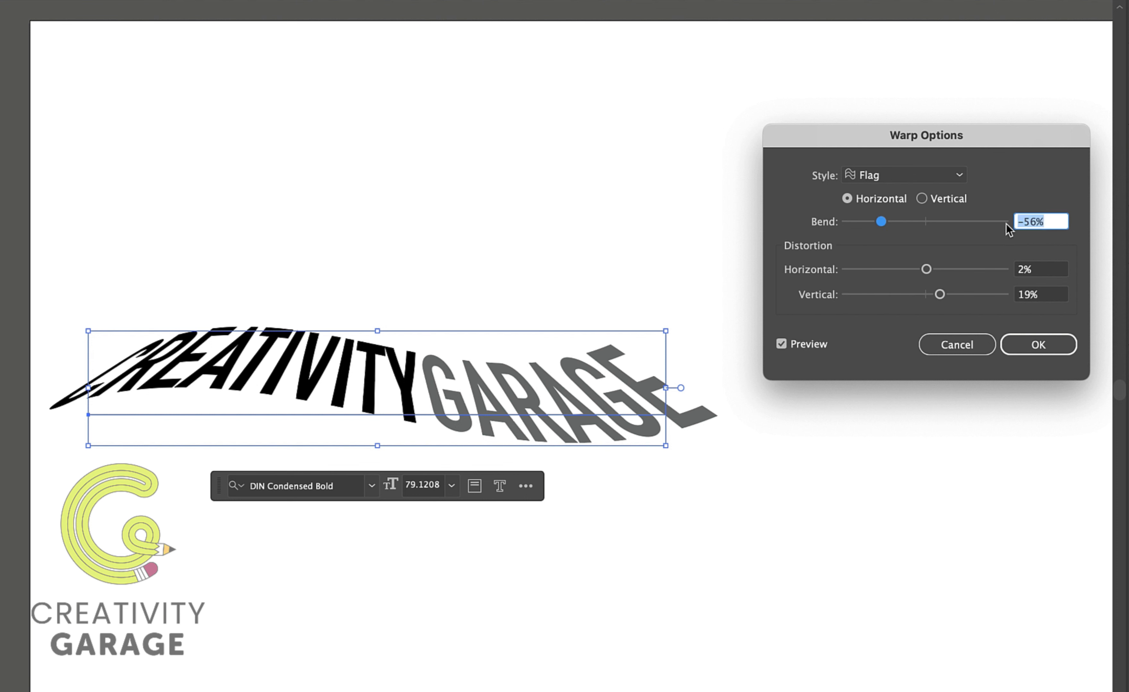
{"action": "type", "text": "50"}
{"action": "key", "text": "Tab"}
{"action": "type", "text": "0"}
{"action": "key", "text": "Tab"}
{"action": "type", "text": "0"}
Switch the warp style to Wave and set horizontal distortion to -35% and vertical distortion to -9%.
{"action": "left_click", "coordinate": [948, 179]}
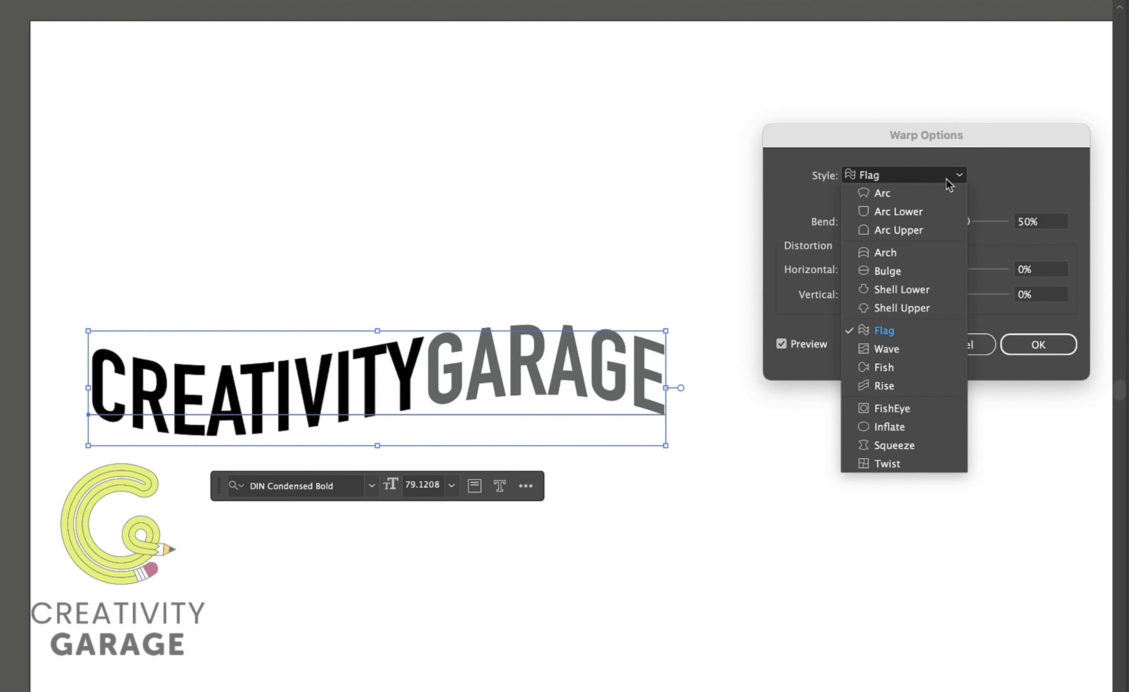
{"action": "left_click", "coordinate": [910, 352]}
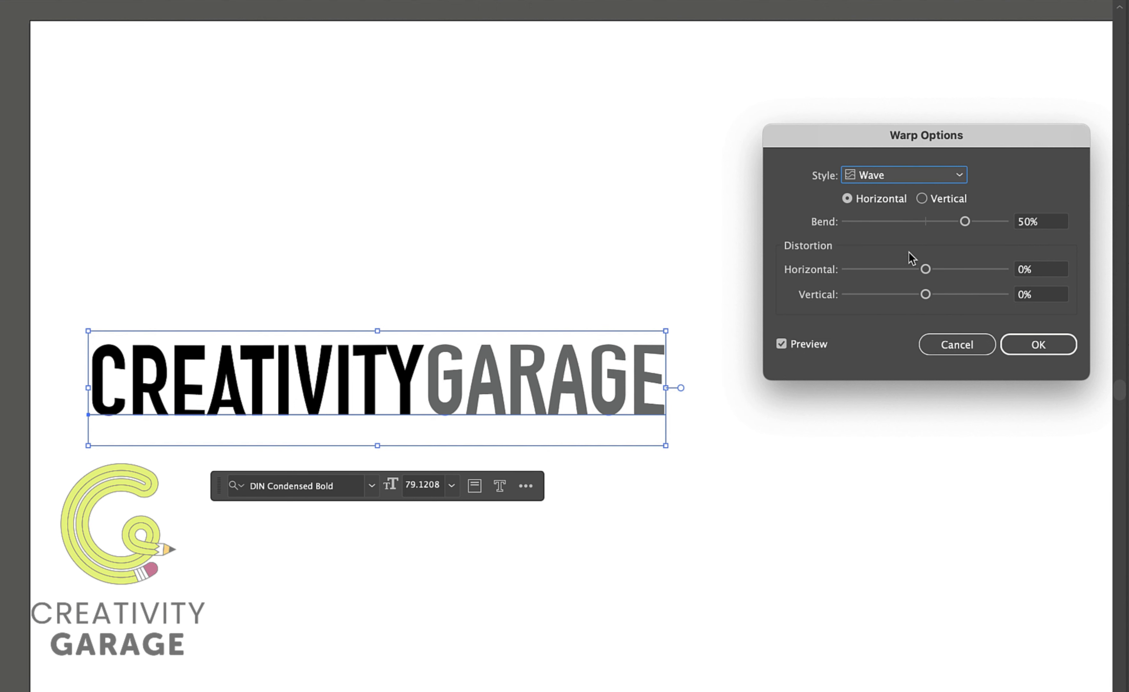
{"action": "left_click", "coordinate": [955, 270]}
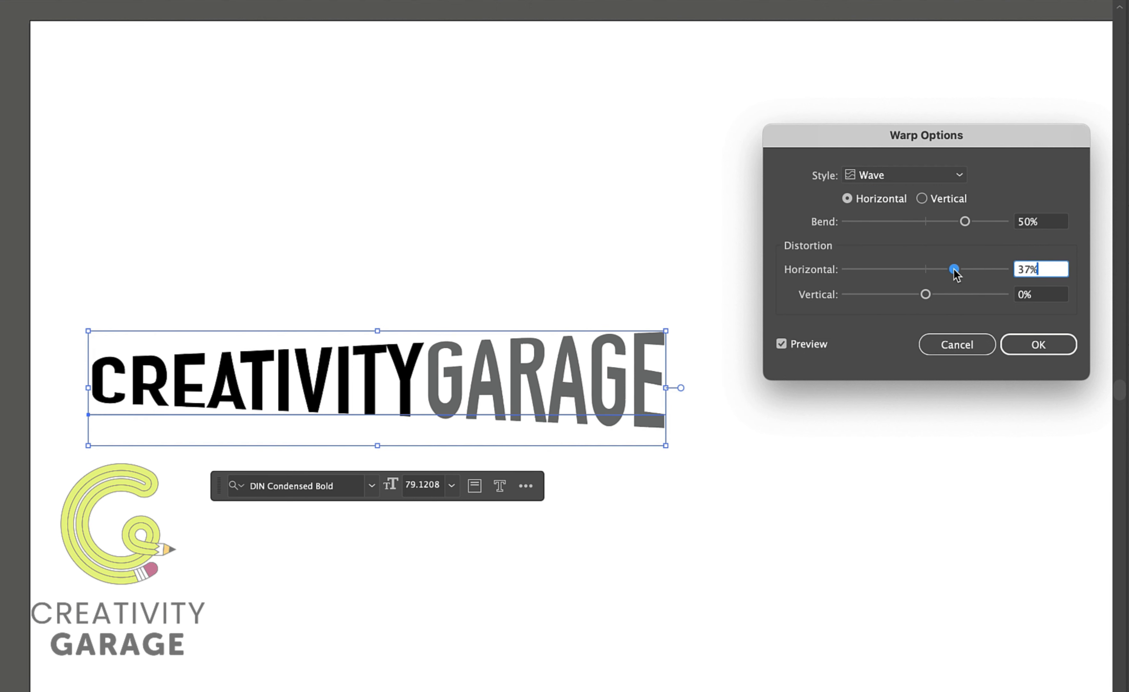
{"action": "left_click", "coordinate": [897, 269]}
{"action": "left_click", "coordinate": [961, 295]}
{"action": "left_click", "coordinate": [919, 295]}
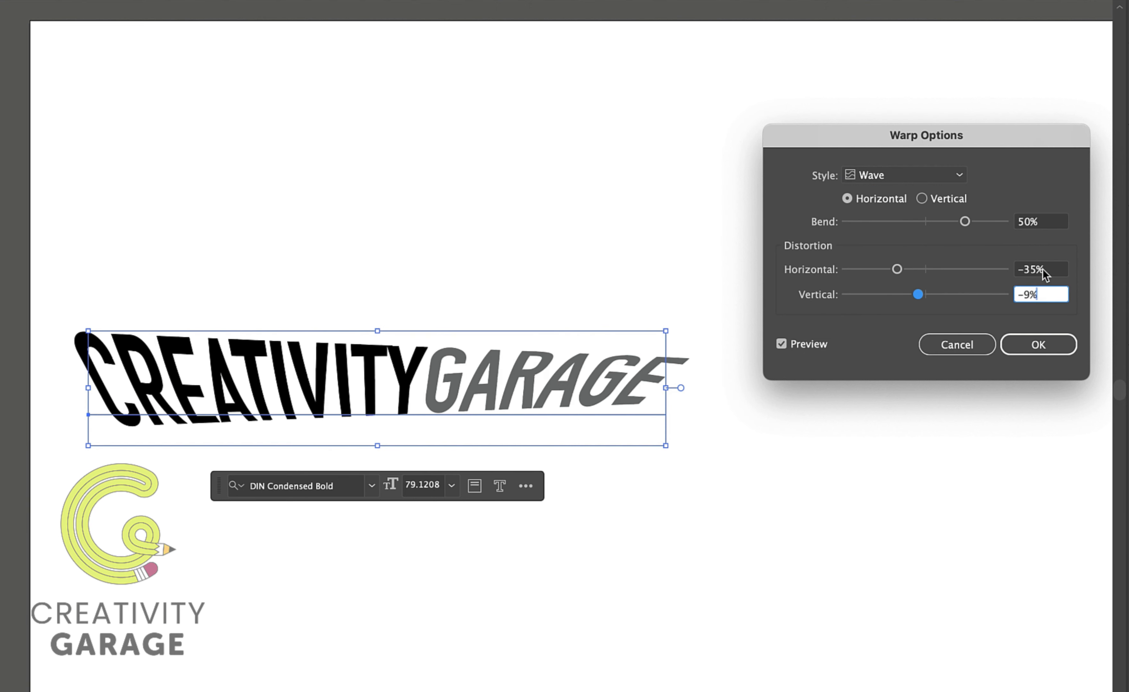
Reset the Wave warp to 50% bend and 0% horizontal and vertical distortion.
{"action": "left_click_drag", "start_coordinate": [1053, 221], "coordinate": [1013, 225]}
{"action": "type", "text": "50"}
{"action": "key", "text": "Tab"}
{"action": "type", "text": "0"}
{"action": "key", "text": "Tab"}
{"action": "type", "text": "0"}
{"action": "key", "text": "Tab"}
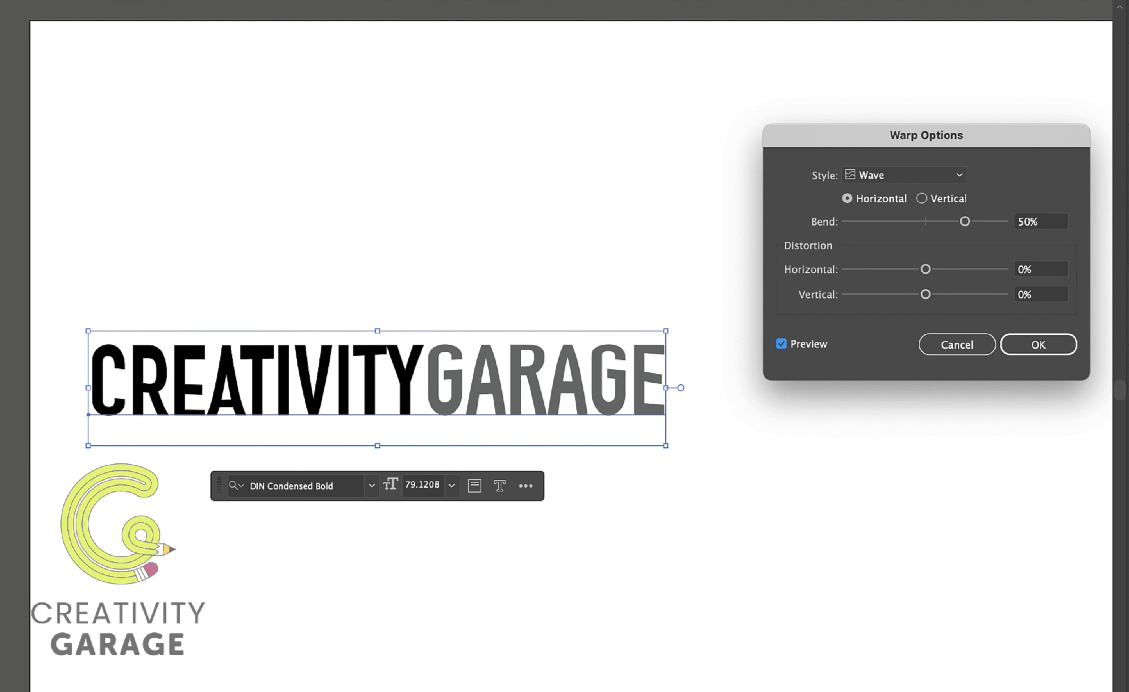
Switch the warp style to Fish, with the bend raised to 78% and horizontal distortion set to 39%.
{"action": "left_click", "coordinate": [956, 176]}
{"action": "left_click", "coordinate": [892, 370]}
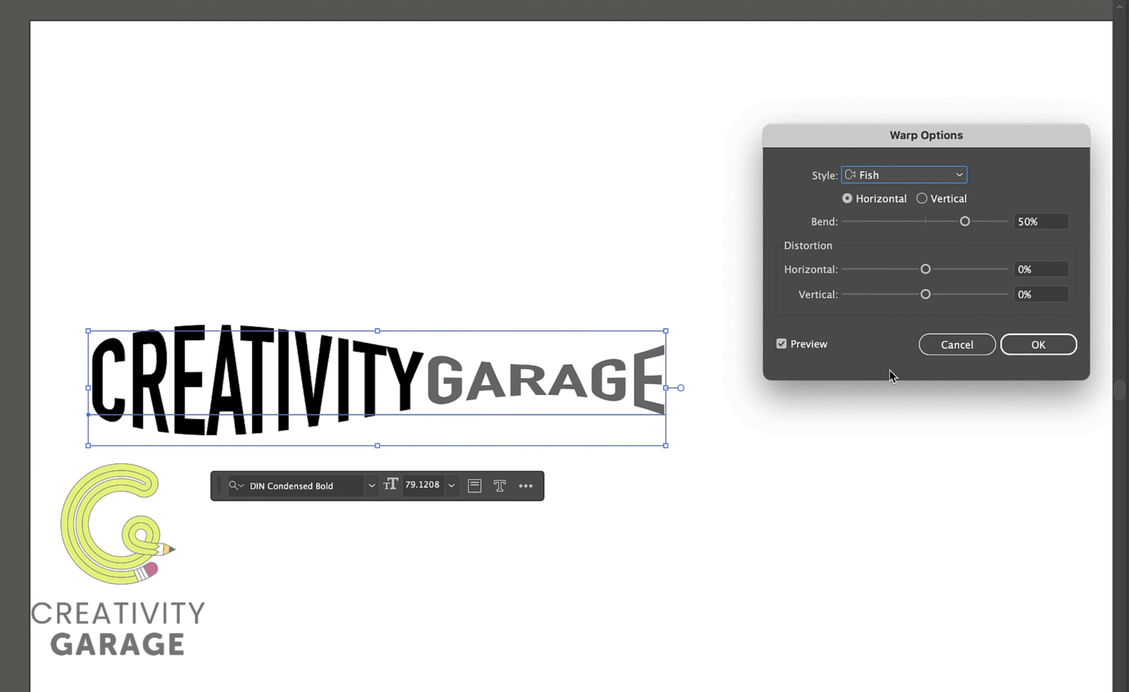
{"action": "left_click", "coordinate": [974, 223]}
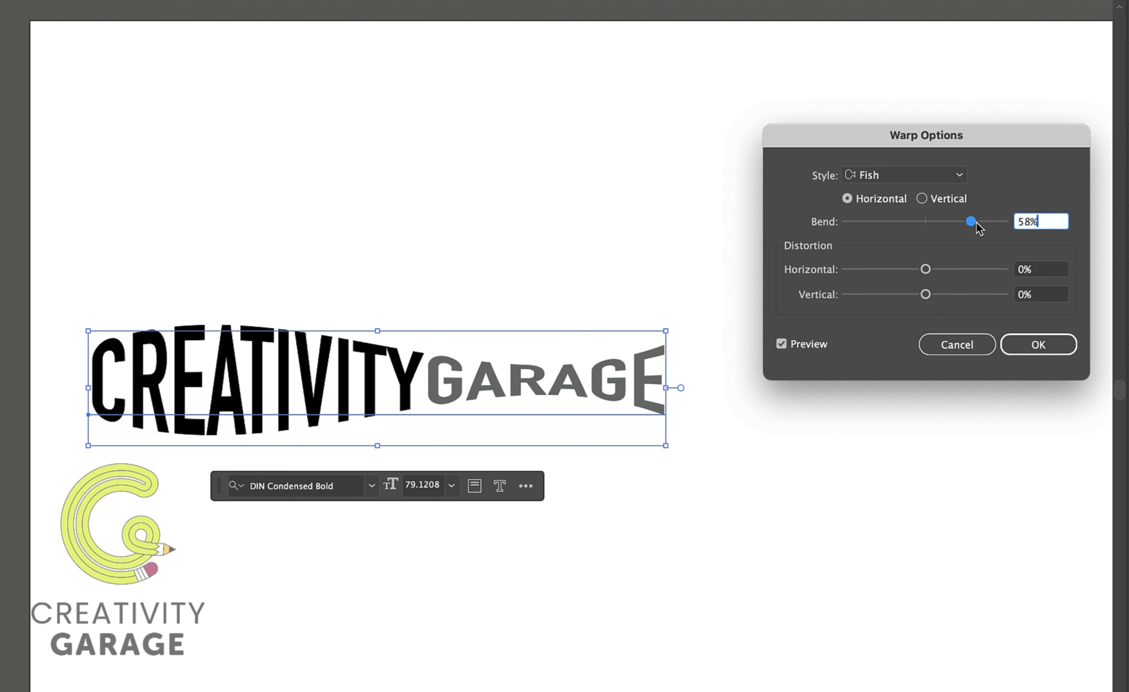
{"action": "left_click_drag", "start_coordinate": [976, 224], "coordinate": [988, 224]}
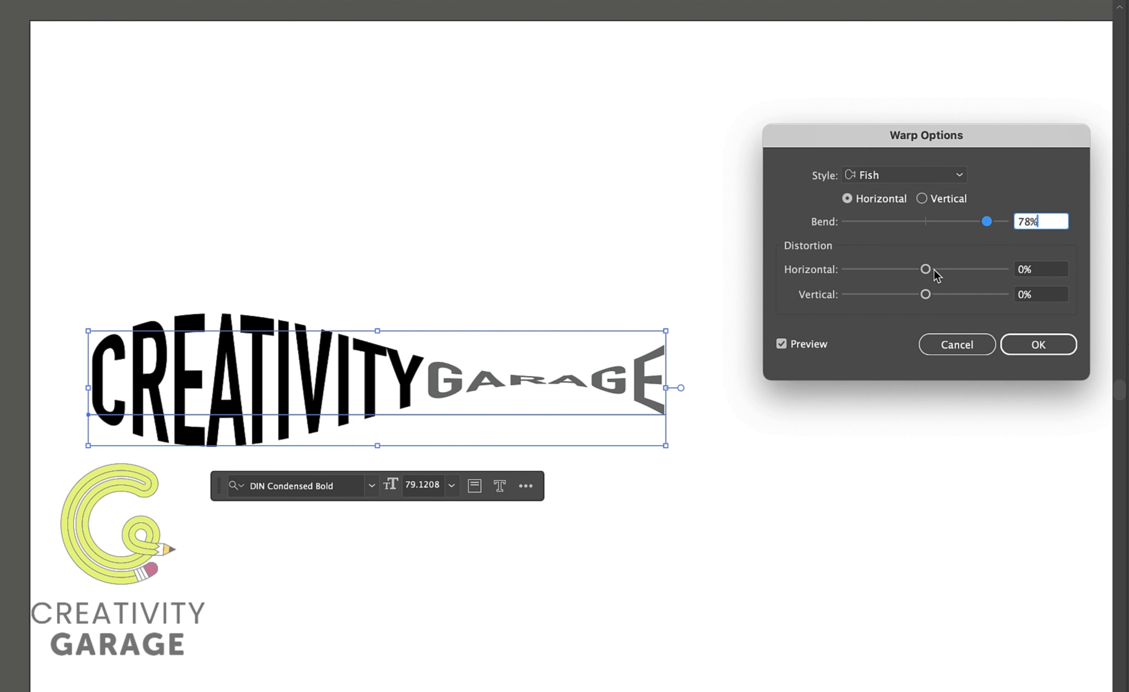
{"action": "left_click_drag", "start_coordinate": [928, 271], "coordinate": [927, 297]}
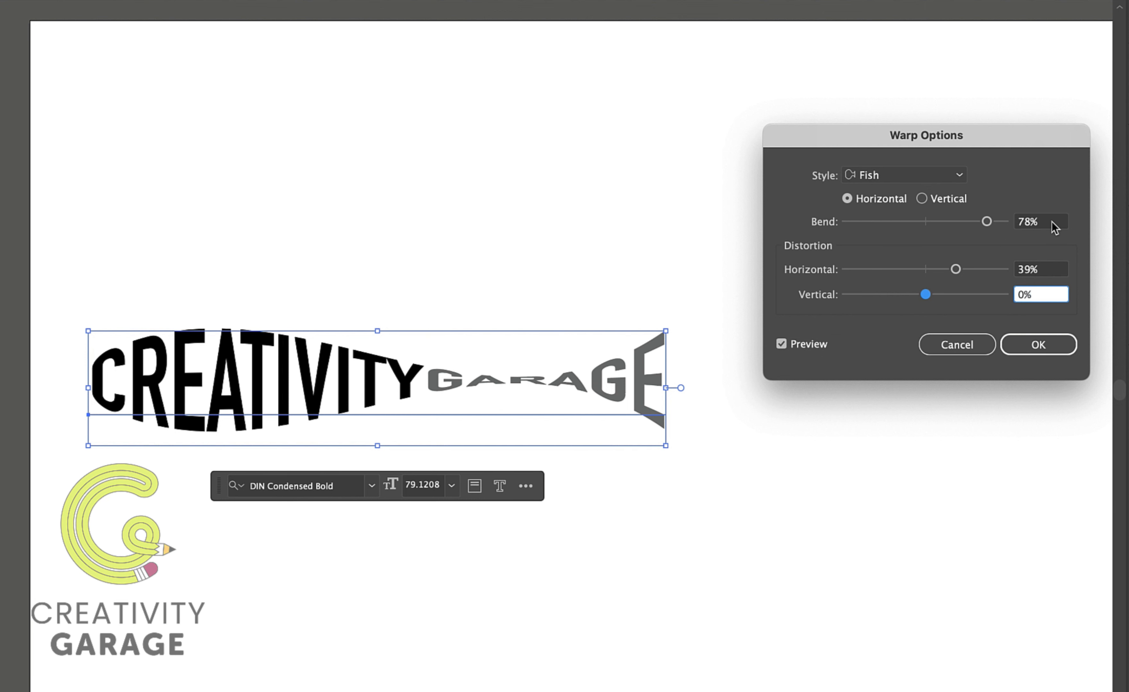
Reset the Fish warp to 50% bend and 0% horizontal and vertical distortion.
{"action": "double_click", "coordinate": [1011, 221]}
{"action": "type", "text": "50"}
{"action": "key", "text": "Tab"}
{"action": "type", "text": "0"}
{"action": "key", "text": "Tab"}
{"action": "type", "text": "0"}
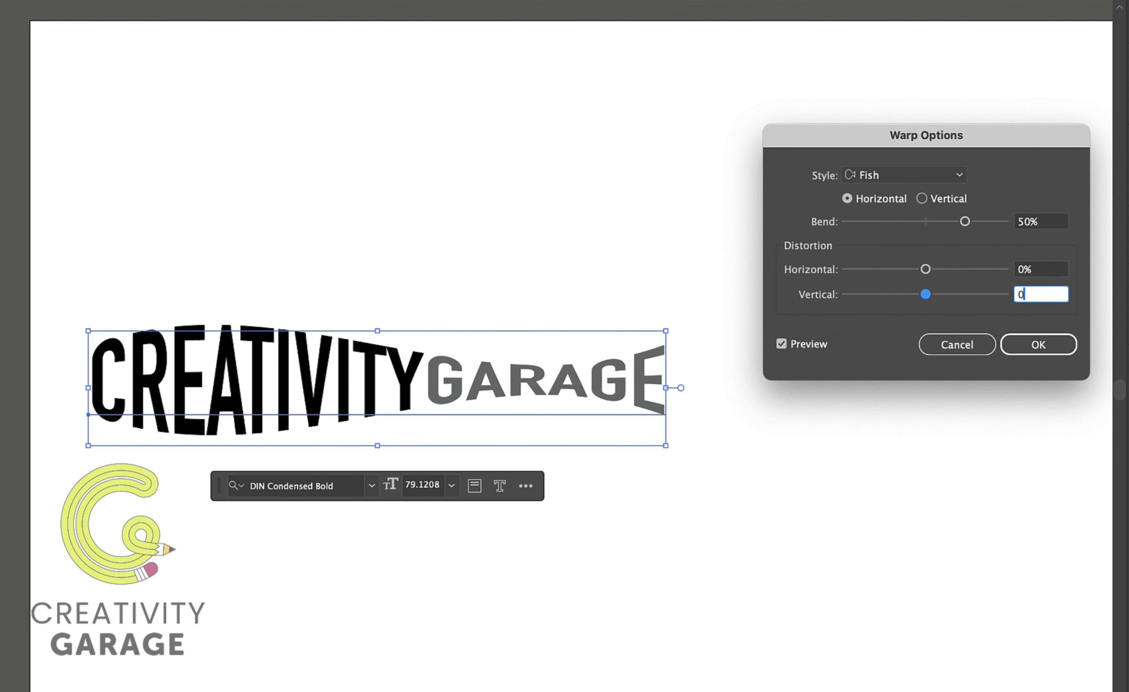
Switch the warp style to Rise and lower the bend to 16%.
{"action": "left_click", "coordinate": [938, 174]}
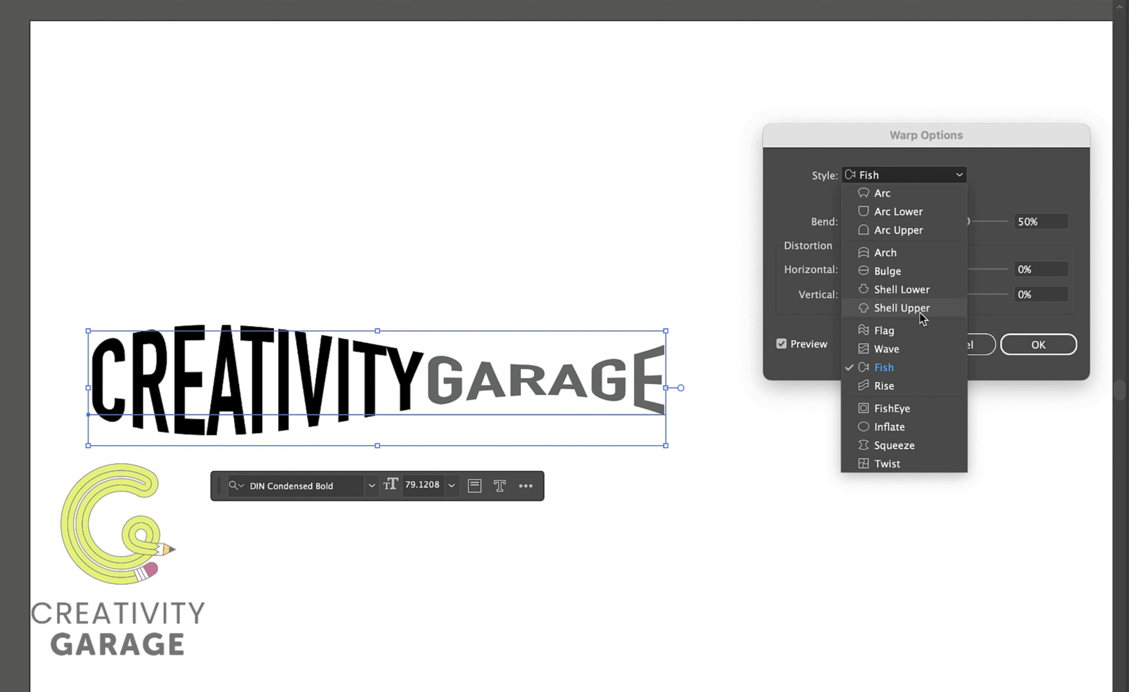
{"action": "left_click", "coordinate": [903, 383]}
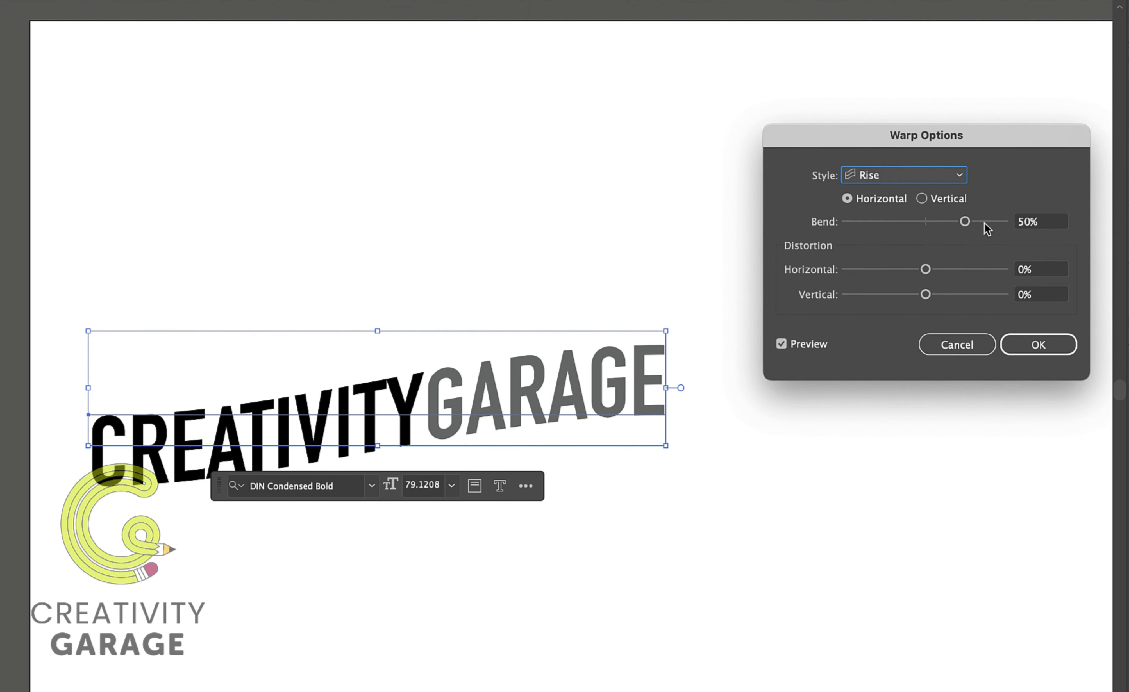
{"action": "left_click_drag", "start_coordinate": [988, 228], "coordinate": [938, 227]}
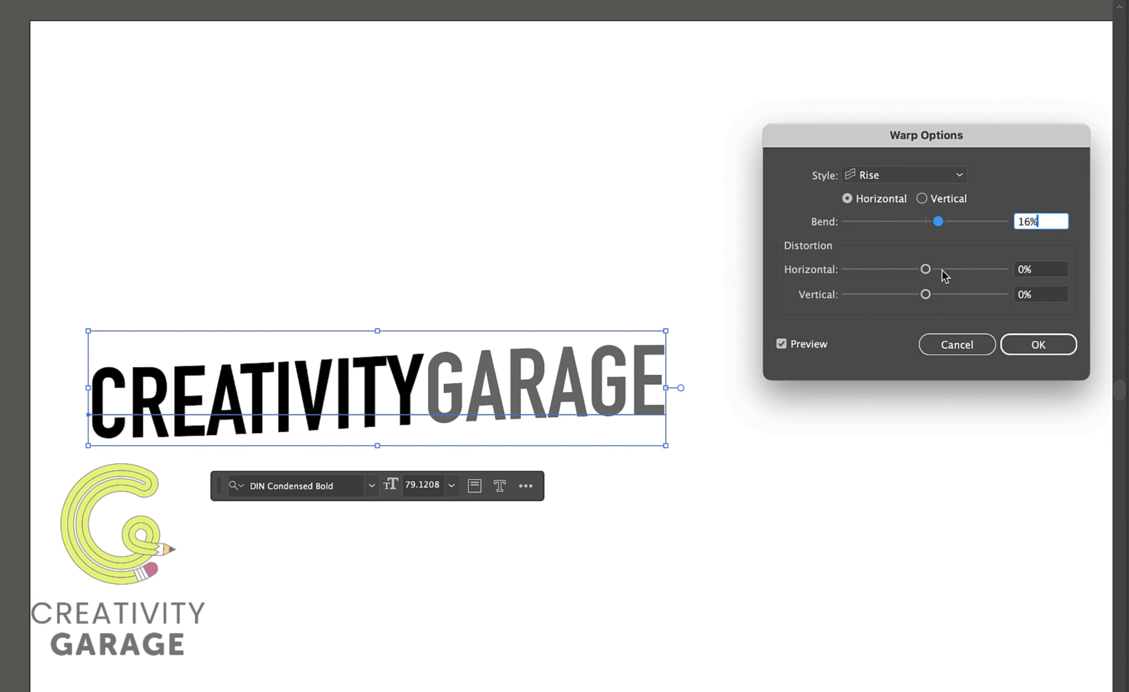
Set the Rise warp's horizontal distortion to 63% and vertical distortion to -1%.
{"action": "left_click_drag", "start_coordinate": [942, 270], "coordinate": [977, 269]}
{"action": "left_click", "coordinate": [904, 295]}
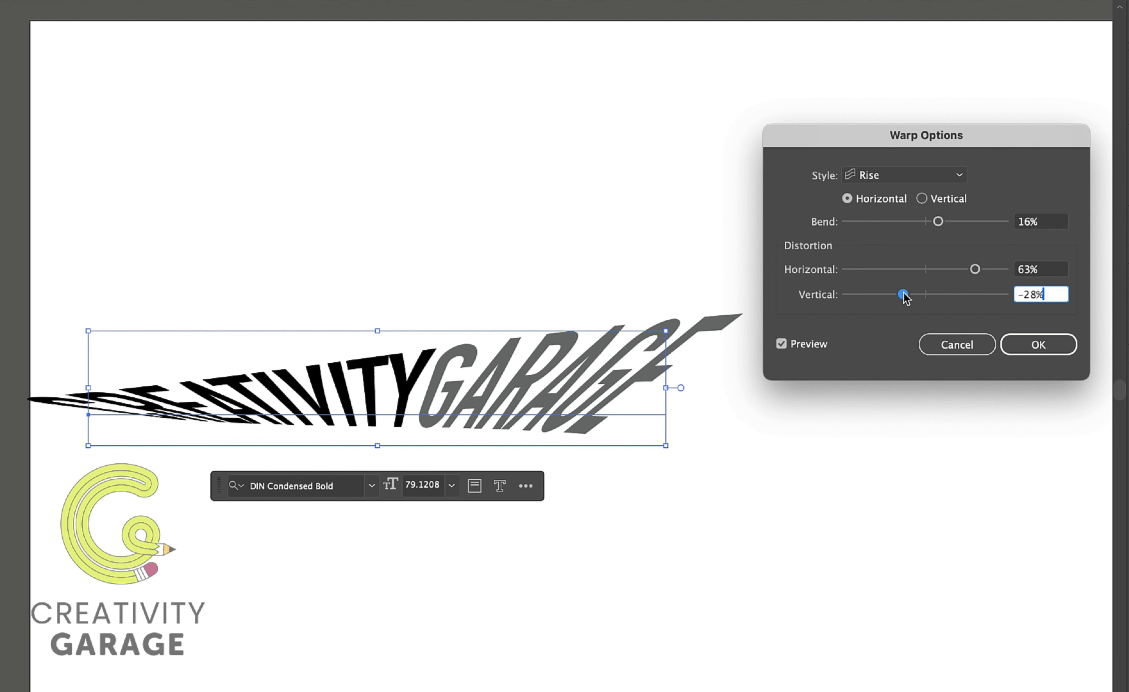
{"action": "left_click", "coordinate": [924, 295]}
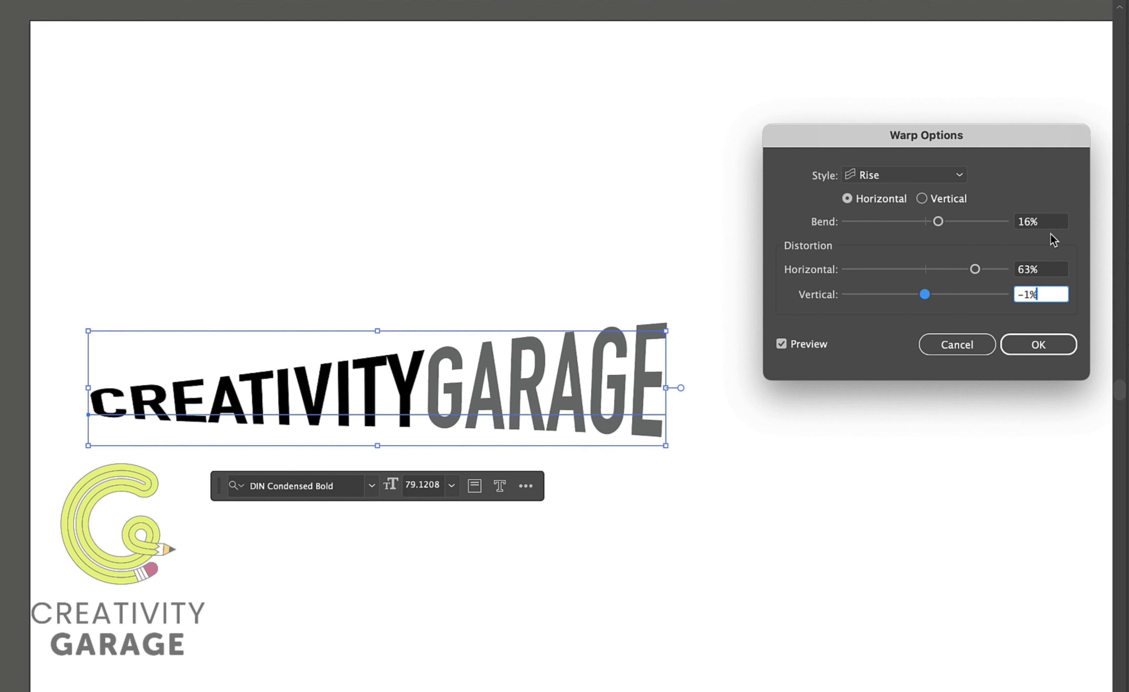
Reset the Rise warp to 50% bend and 0% horizontal and vertical distortion.
{"action": "left_click", "coordinate": [937, 223]}
{"action": "type", "text": "50"}
{"action": "key", "text": "Tab"}
{"action": "type", "text": "0"}
{"action": "key", "text": "Tab"}
{"action": "type", "text": "0"}
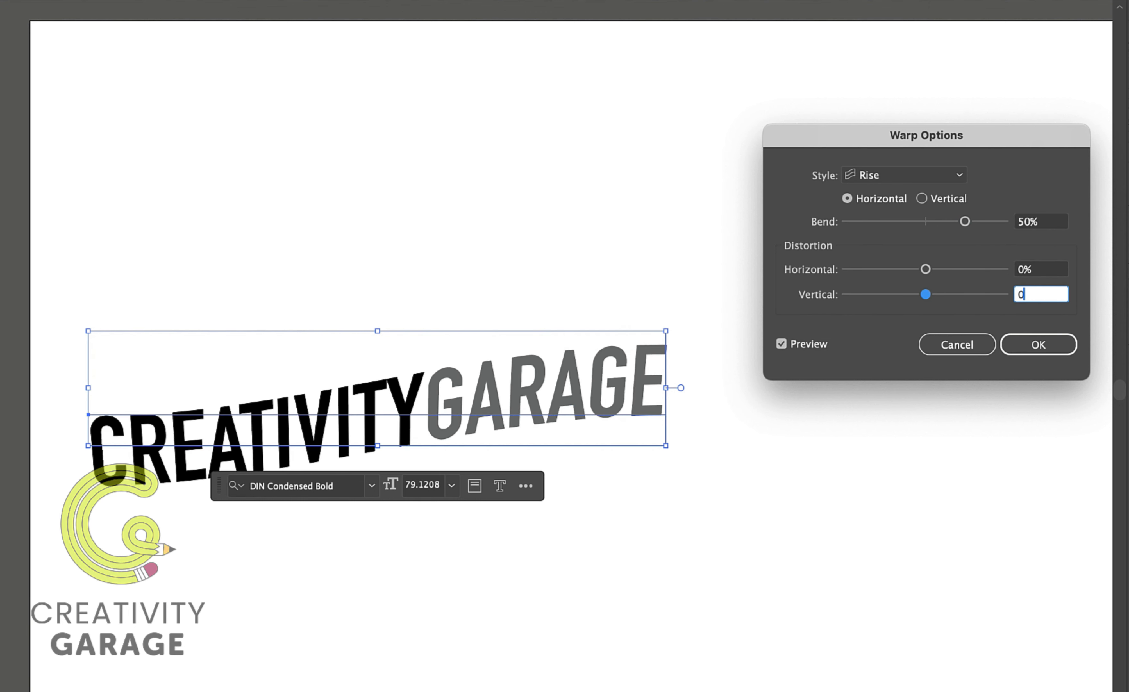
Switch the warp style to FishEye and set its horizontal distortion to 26% and vertical distortion to 2%.
{"action": "left_click", "coordinate": [959, 176]}
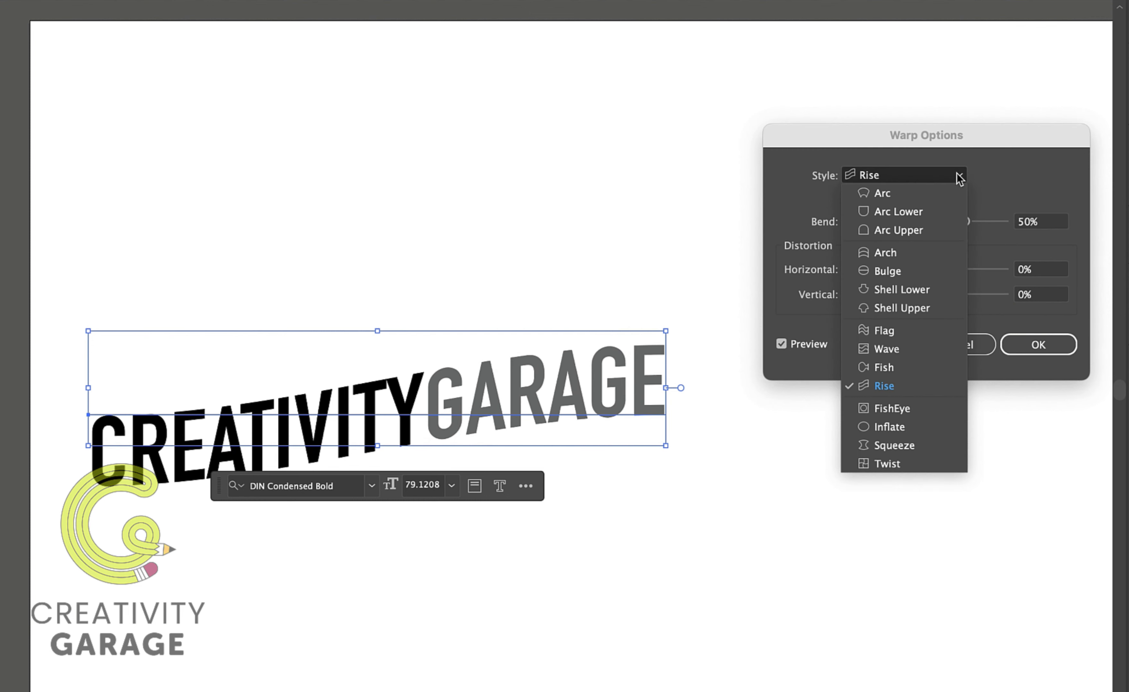
{"action": "left_click", "coordinate": [887, 408]}
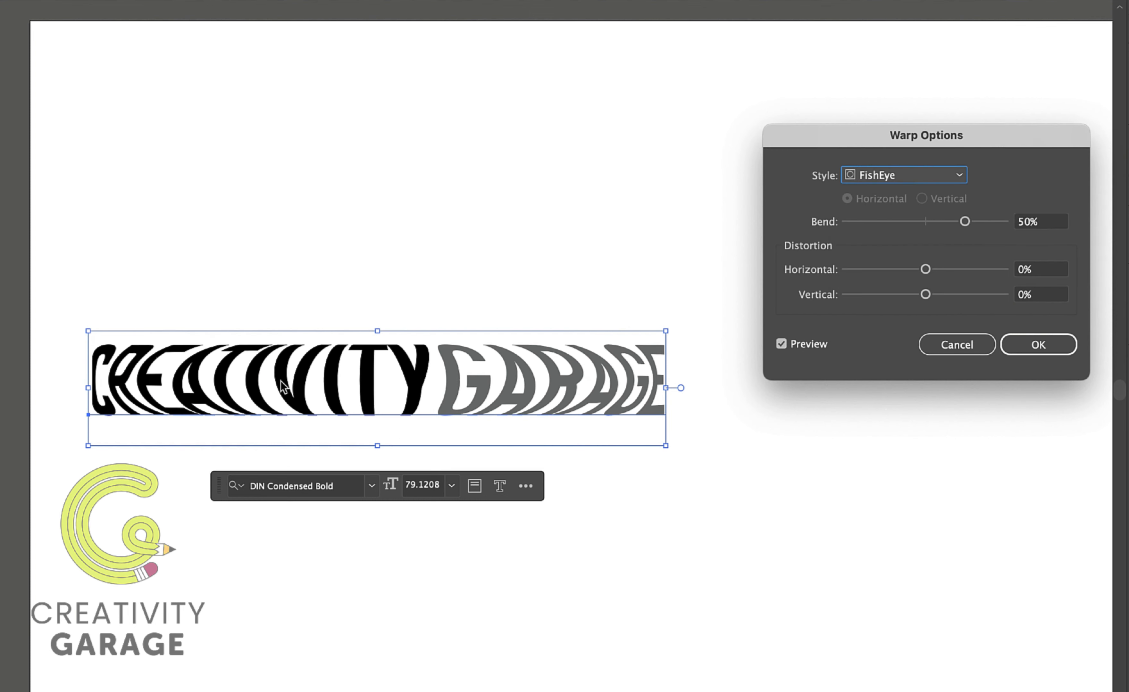
{"action": "left_click", "coordinate": [946, 270]}
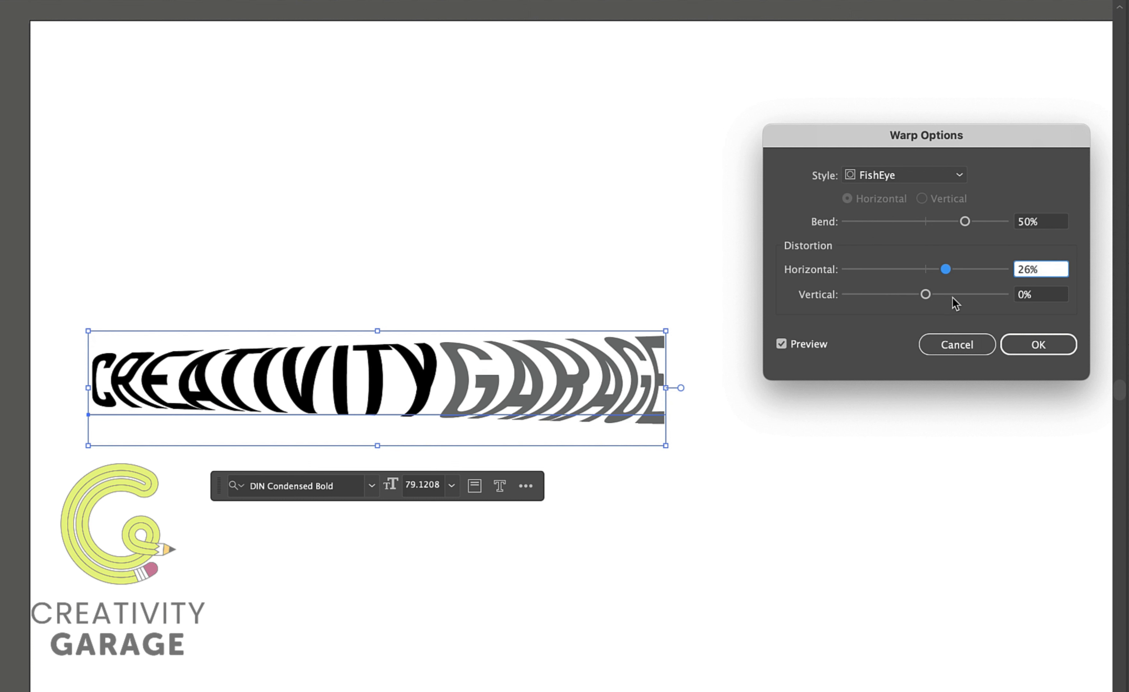
{"action": "left_click_drag", "start_coordinate": [948, 295], "coordinate": [926, 299]}
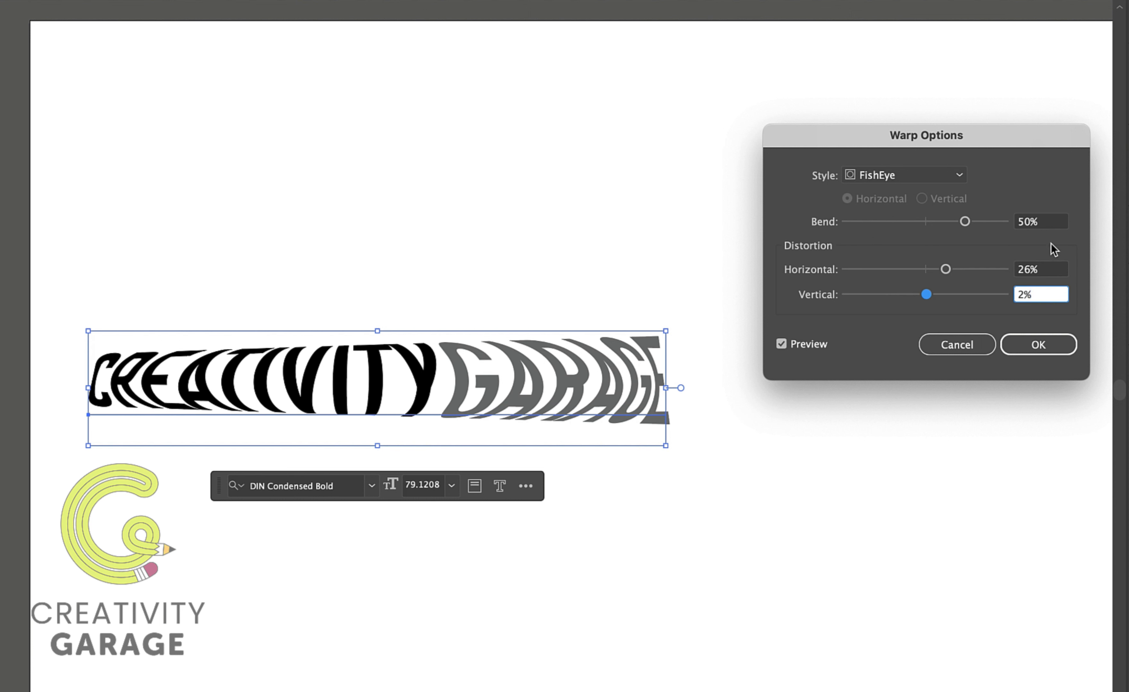
Reset the FishEye warp to 50% bend and 0% horizontal and vertical distortion.
{"action": "left_click", "coordinate": [912, 222]}
{"action": "left_click", "coordinate": [966, 222]}
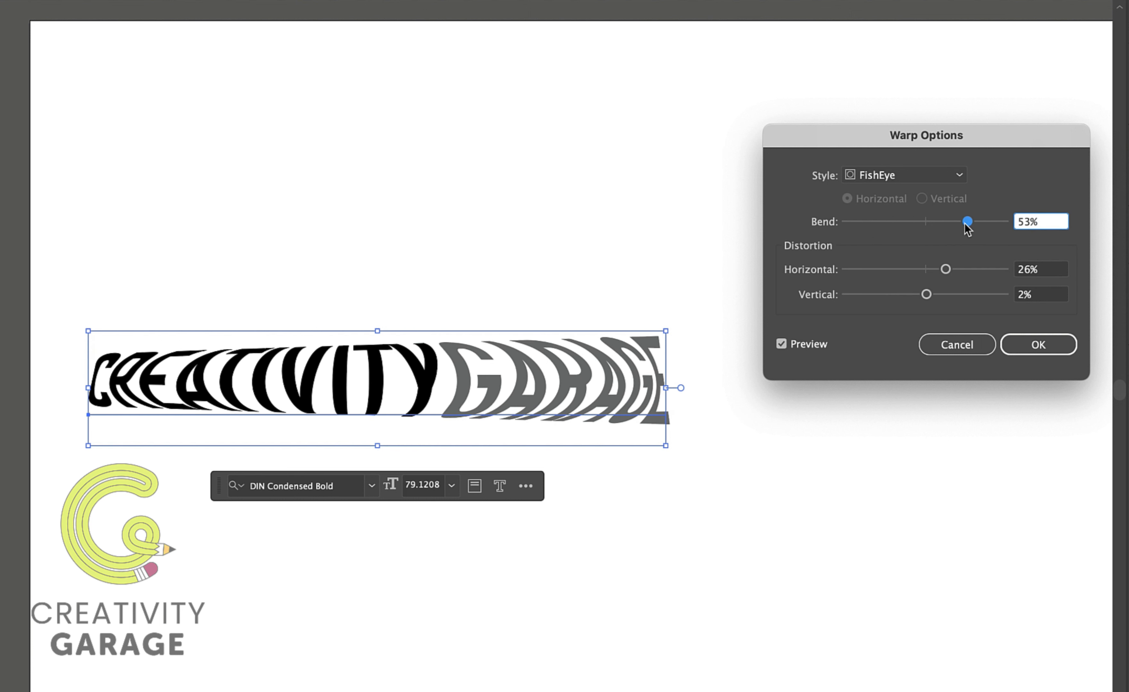
{"action": "left_click_drag", "start_coordinate": [1049, 226], "coordinate": [990, 221]}
{"action": "type", "text": "50"}
{"action": "key", "text": "Tab"}
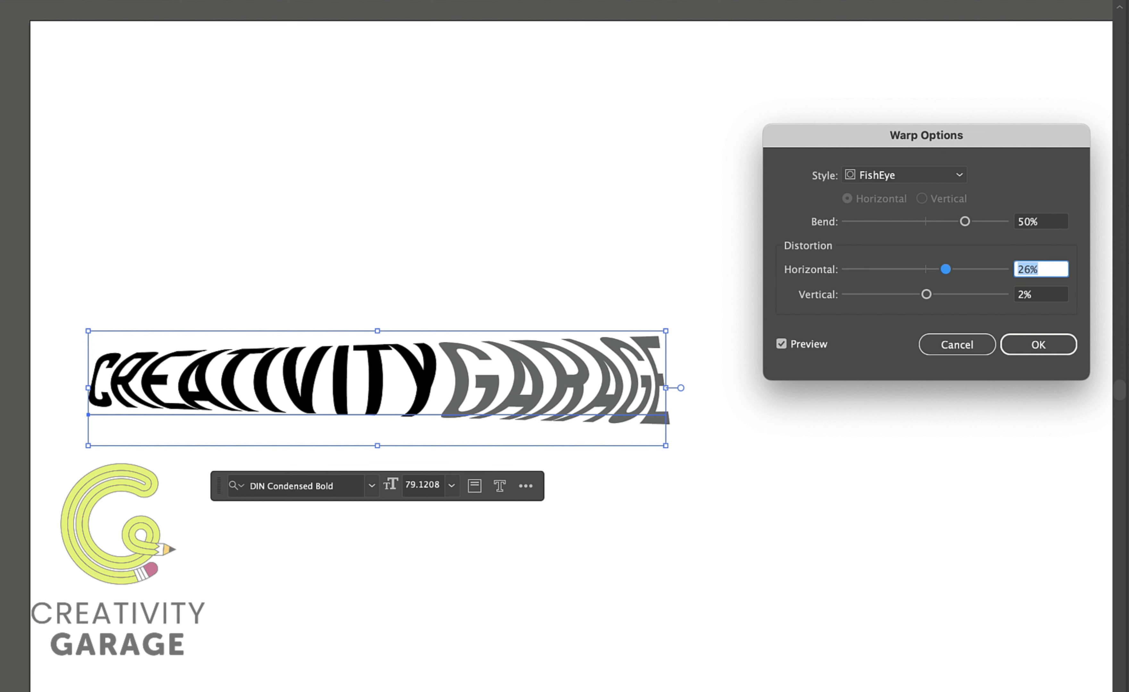
{"action": "type", "text": "0"}
{"action": "key", "text": "Tab"}
{"action": "type", "text": "0"}
{"action": "key", "text": "Tab"}
Switch the warp style to Inflate and set its horizontal distortion to 36% and vertical distortion to 1%.
{"action": "left_click", "coordinate": [921, 182]}
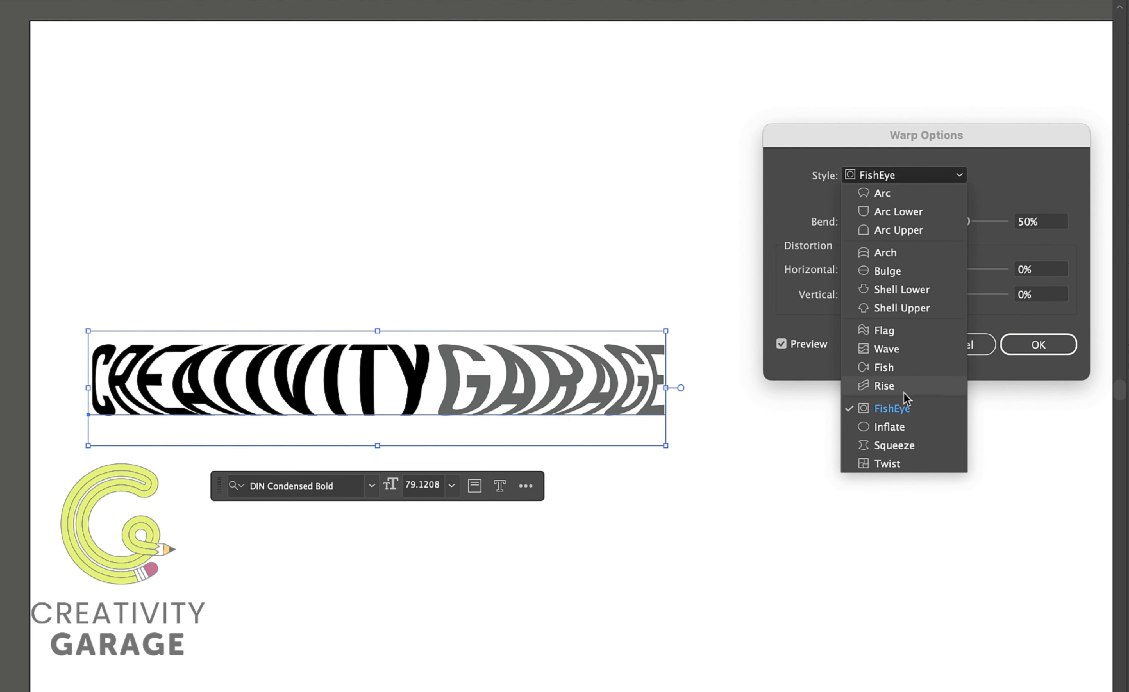
{"action": "left_click", "coordinate": [891, 427]}
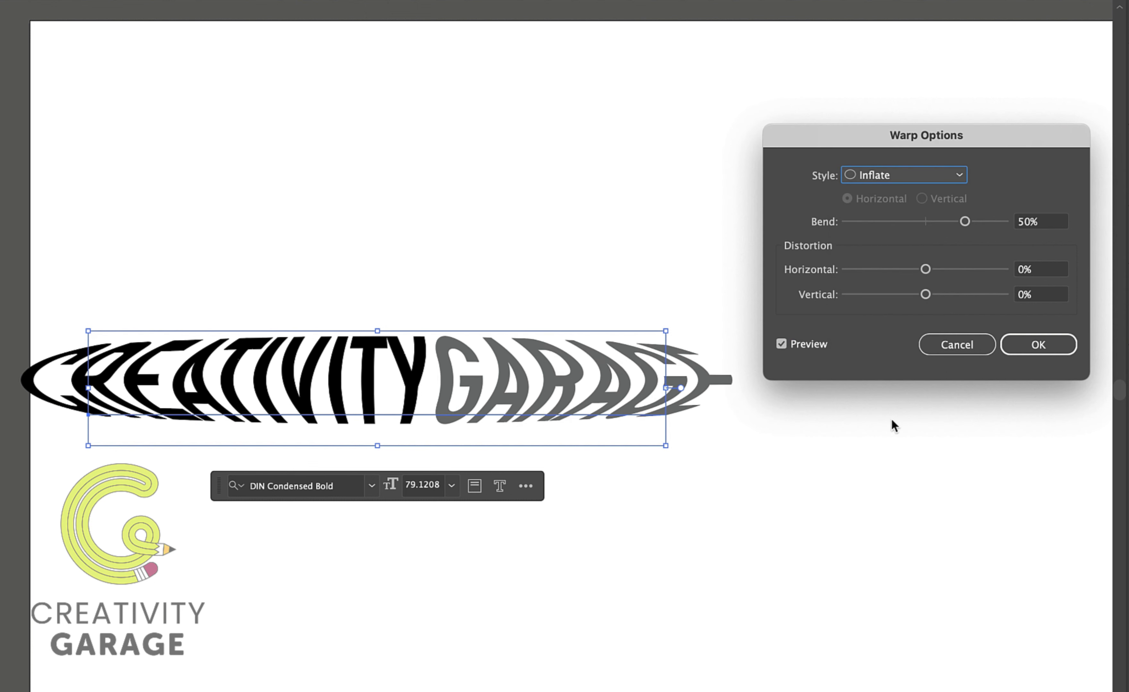
{"action": "left_click_drag", "start_coordinate": [925, 270], "coordinate": [948, 294]}
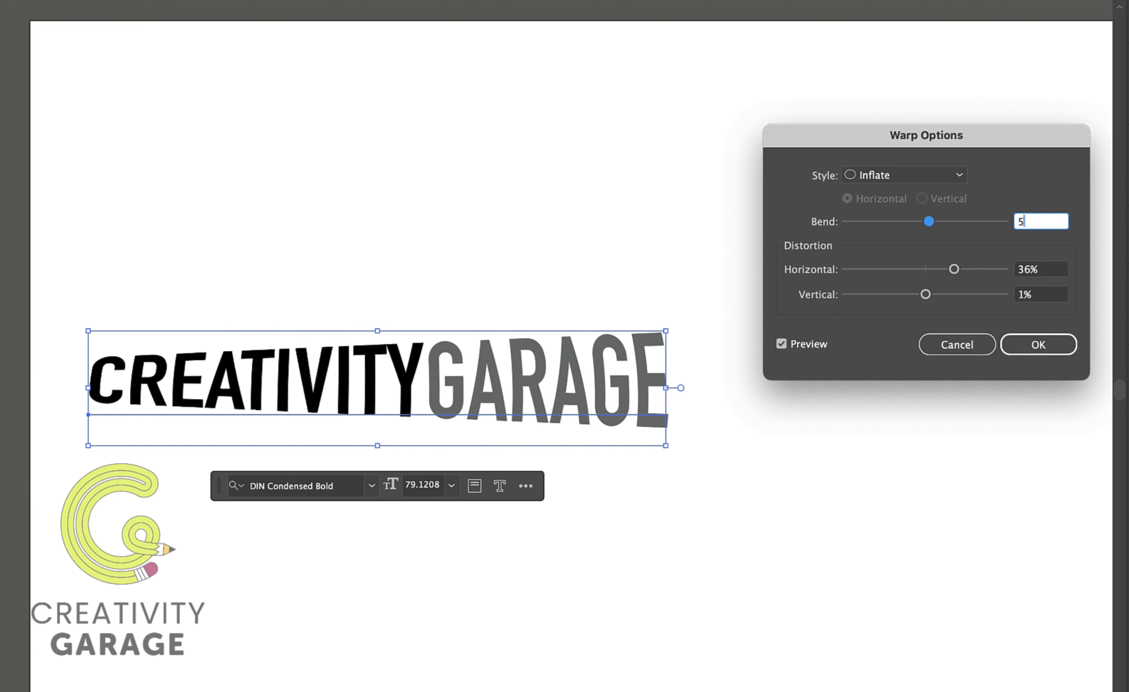
Switch the warp style to Squeeze, raise the bend to 61% and set horizontal distortion to 2%.
{"action": "left_click", "coordinate": [951, 180]}
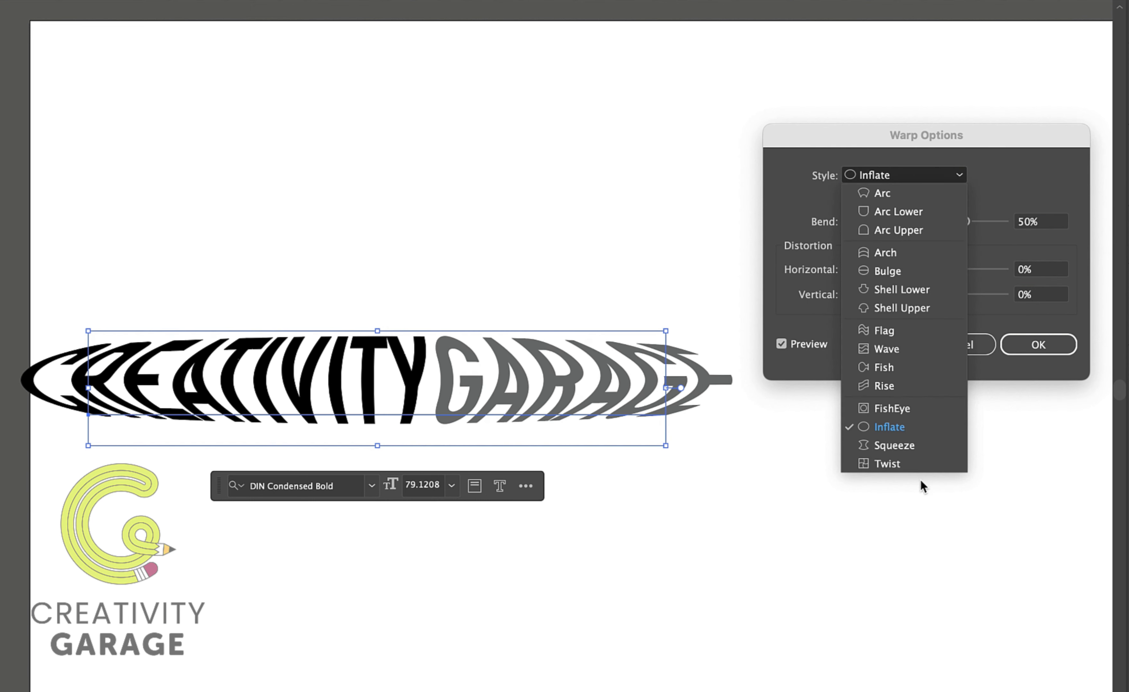
{"action": "left_click", "coordinate": [890, 444]}
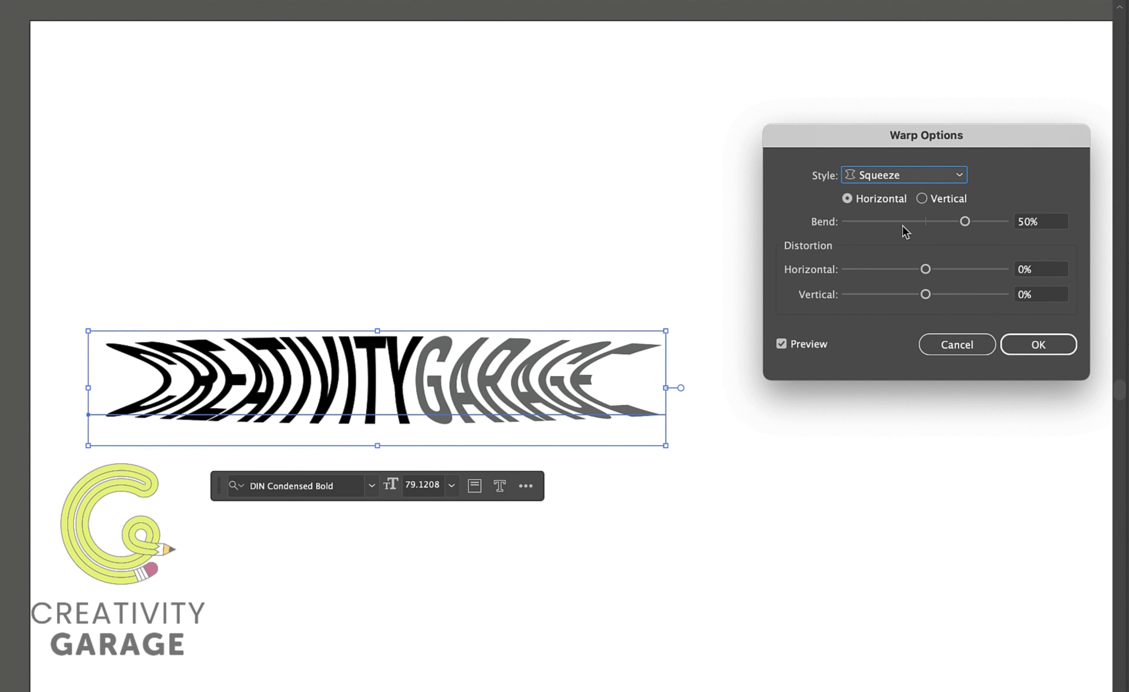
{"action": "left_click", "coordinate": [922, 223]}
{"action": "left_click", "coordinate": [973, 223]}
{"action": "left_click", "coordinate": [910, 270]}
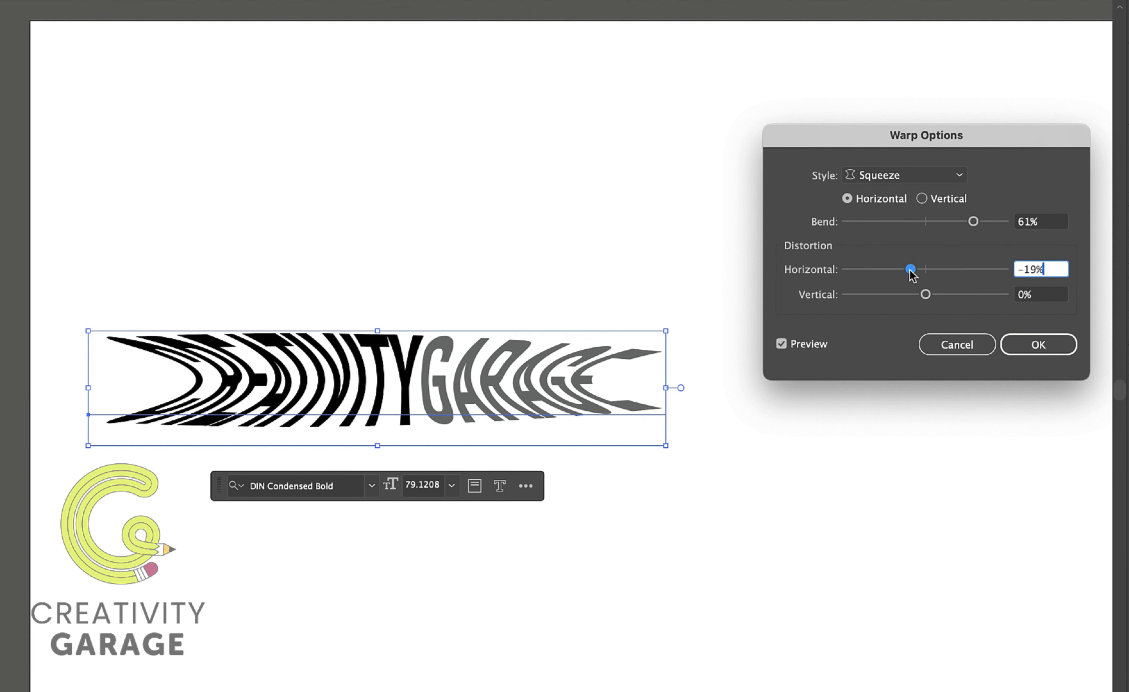
{"action": "left_click", "coordinate": [958, 273]}
{"action": "left_click", "coordinate": [927, 270]}
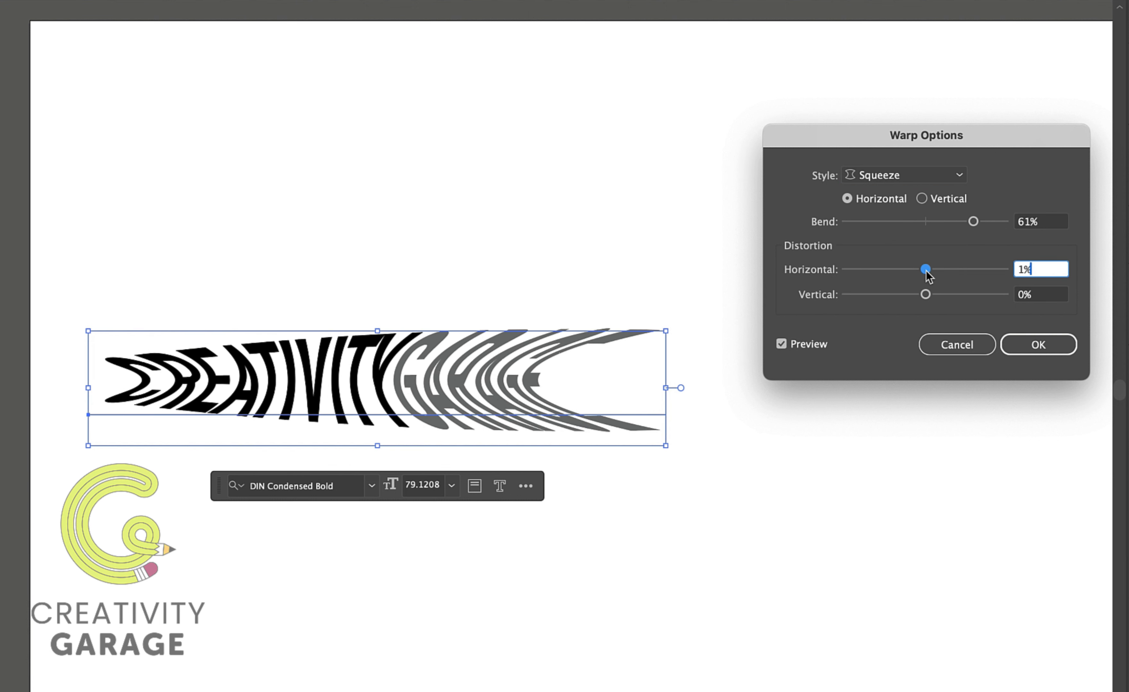
Reset the Squeeze warp to 50% bend and 0% horizontal and vertical distortion.
{"action": "left_click", "coordinate": [906, 297]}
{"action": "left_click", "coordinate": [953, 300]}
{"action": "left_click_drag", "start_coordinate": [1043, 223], "coordinate": [982, 222]}
{"action": "type", "text": "50"}
{"action": "key", "text": "Tab"}
{"action": "type", "text": "0"}
{"action": "key", "text": "Tab"}
{"action": "type", "text": "0"}
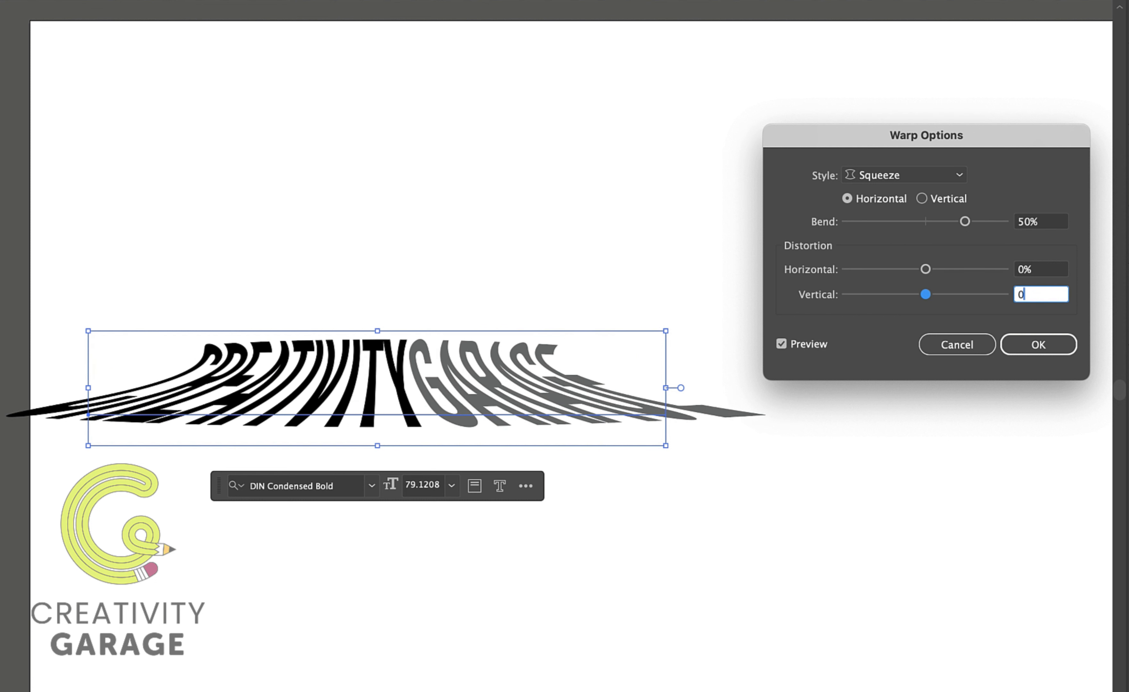
Switch the warp style to Twist with 29% bend, 61% horizontal and -19% vertical distortion.
{"action": "left_click", "coordinate": [932, 178]}
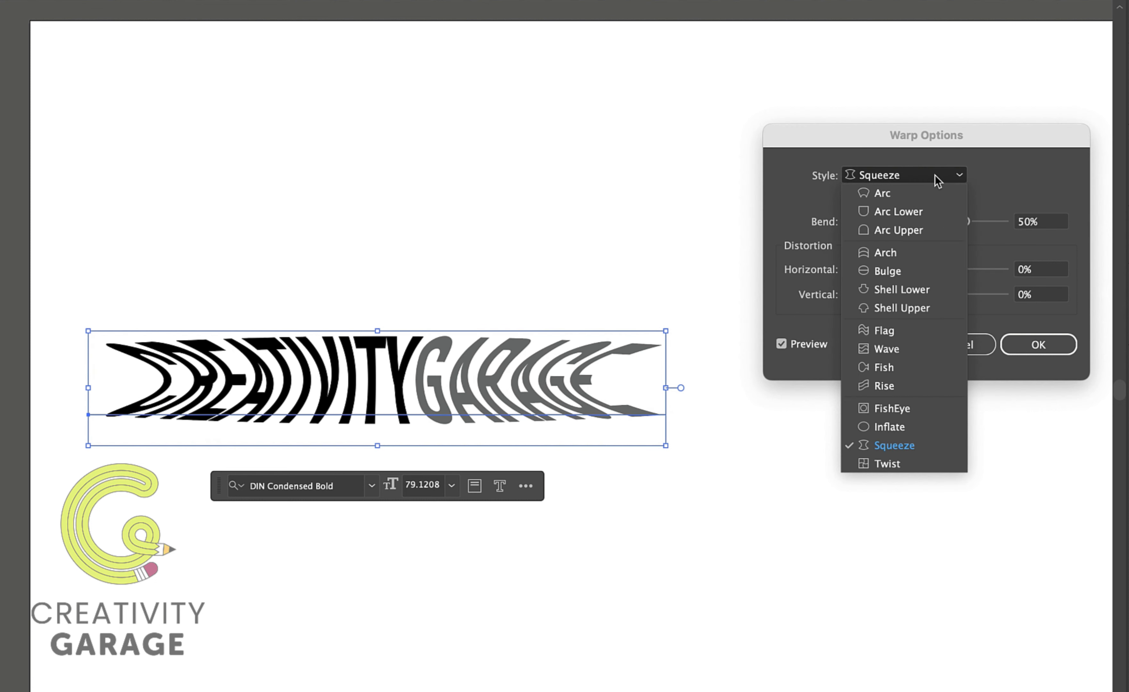
{"action": "left_click", "coordinate": [908, 469]}
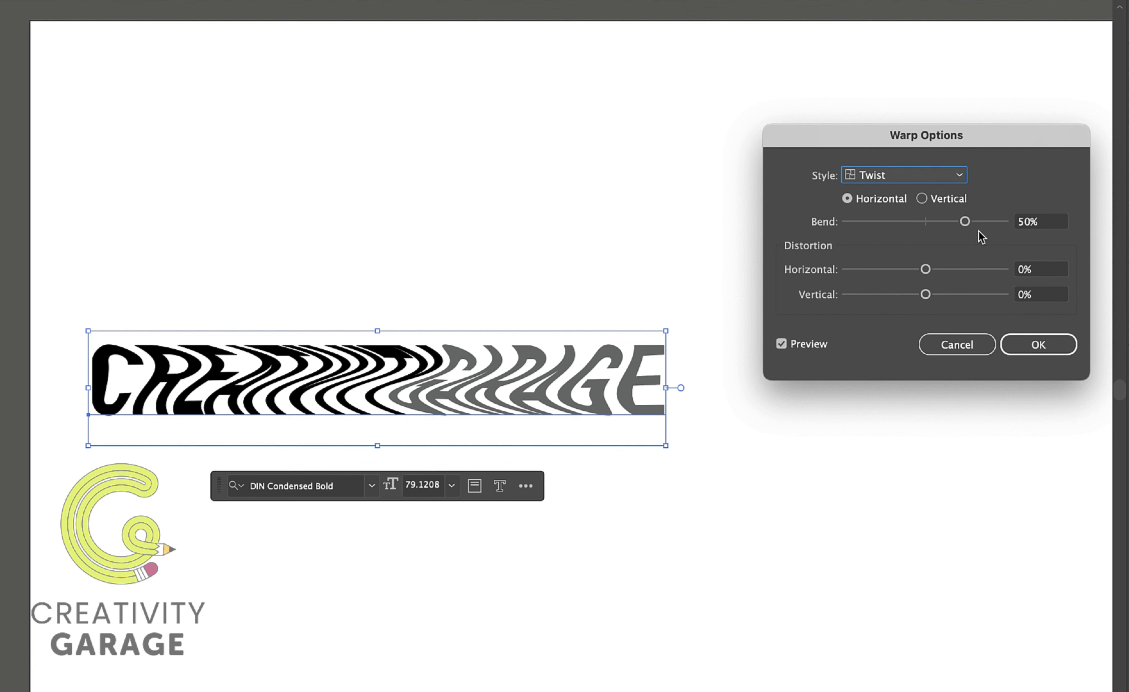
{"action": "mouse_move", "coordinate": [965, 221]}
{"action": "left_mouse_down"}
{"action": "mouse_move", "coordinate": [930, 234]}
{"action": "mouse_move", "coordinate": [973, 232]}
{"action": "mouse_move", "coordinate": [948, 232]}
{"action": "left_mouse_up"}
{"action": "mouse_move", "coordinate": [911, 276]}
{"action": "left_mouse_down"}
{"action": "mouse_move", "coordinate": [975, 277]}
{"action": "mouse_move", "coordinate": [910, 298]}
{"action": "left_mouse_up"}
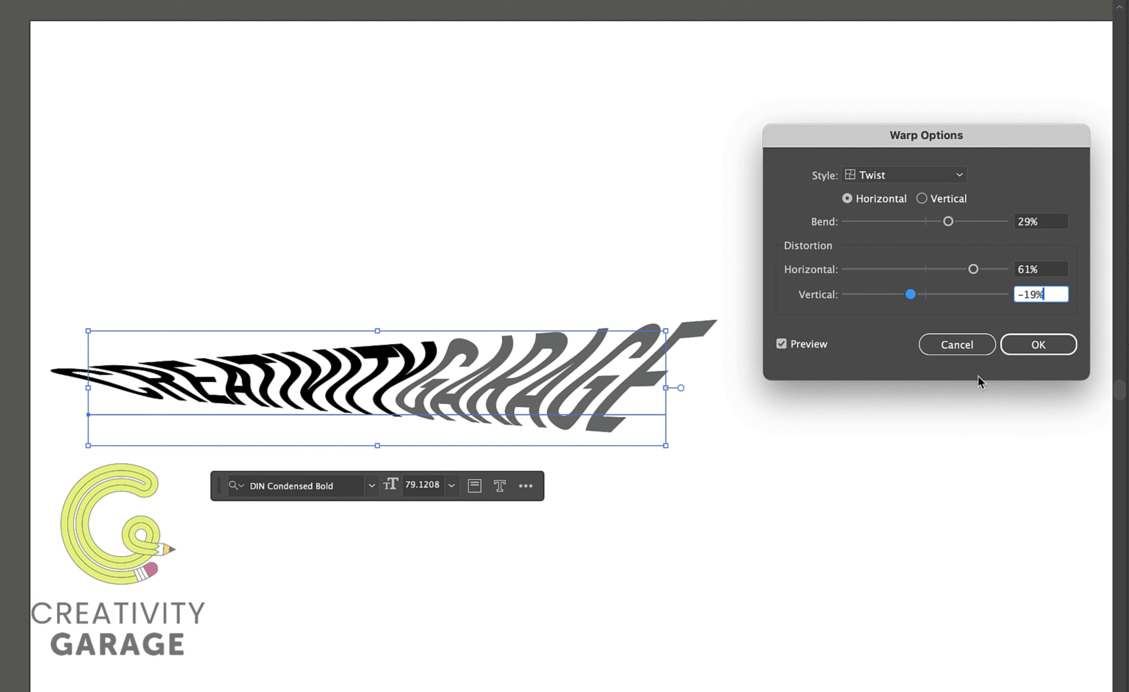
Cancel the Warp Options dialog and deselect the CREATIVITYGARAGE text.
{"action": "left_click", "coordinate": [955, 352]}
{"action": "left_click", "coordinate": [771, 378]}
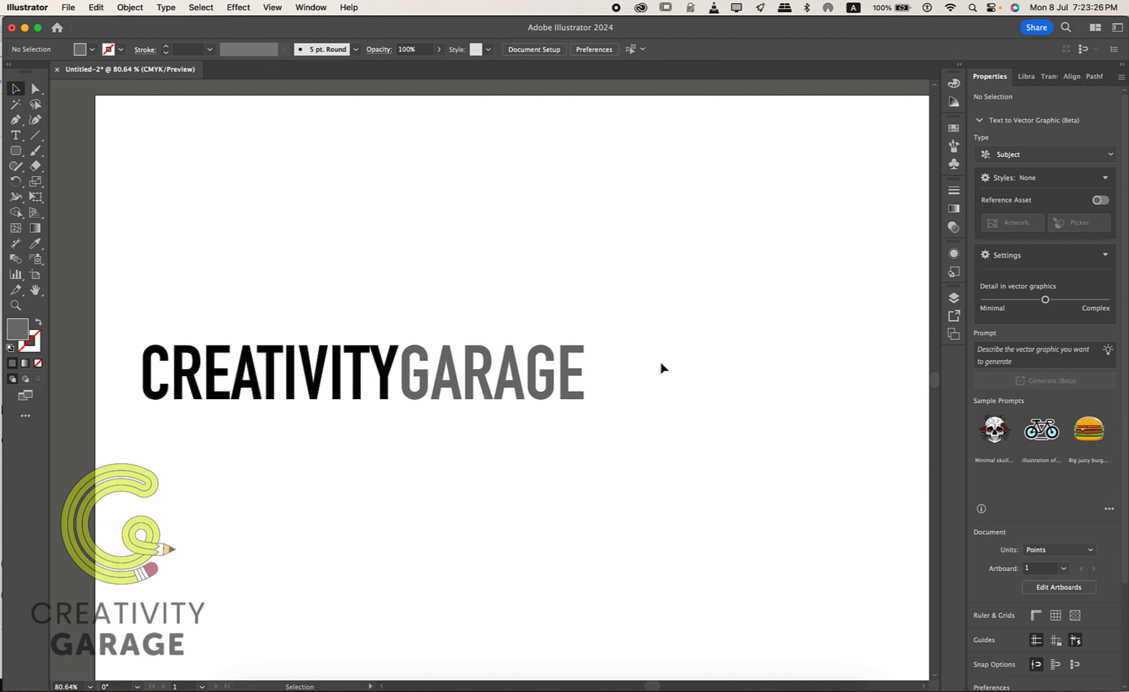
{"action": "scroll", "coordinate": [658, 363], "scroll_direction": "right", "scroll_amount": 1}
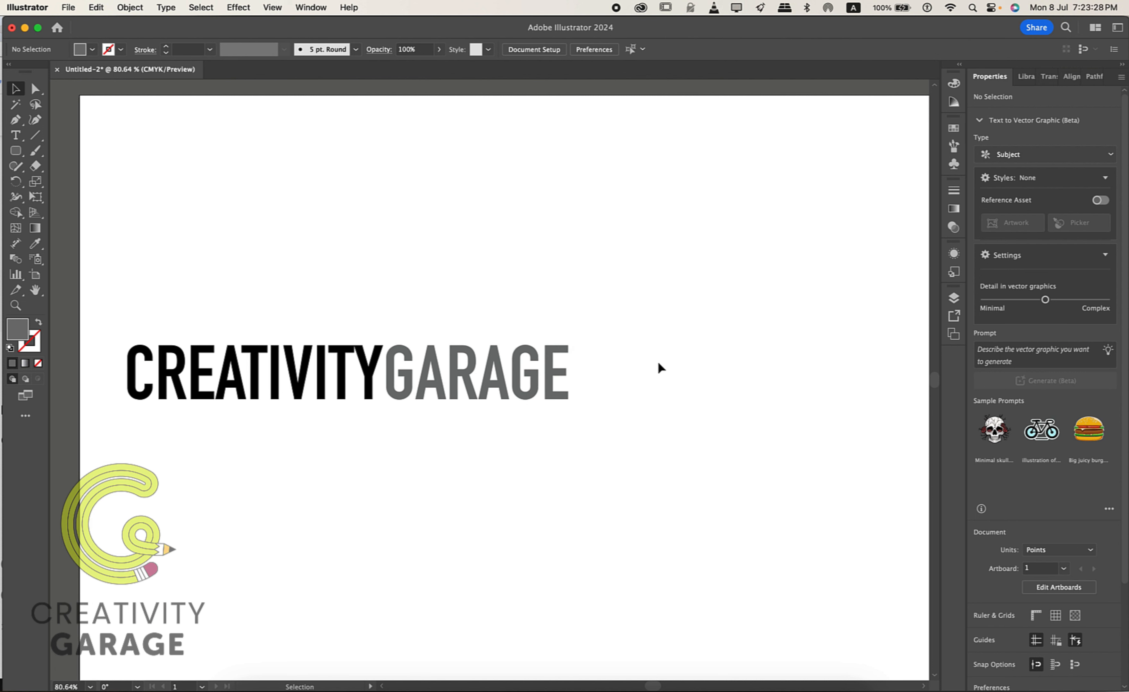